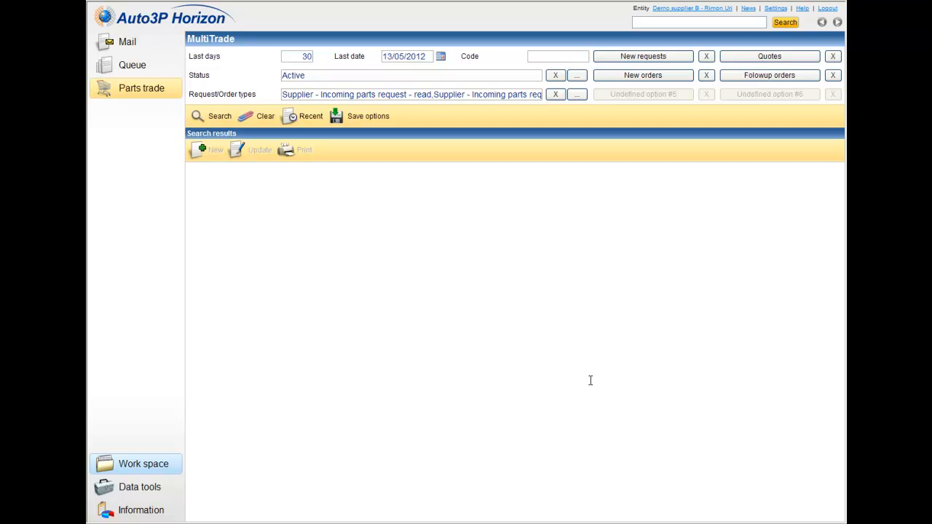
# Step: List the recent parts requests and examine the last-days and code search filters
pyautogui.click(295, 117)
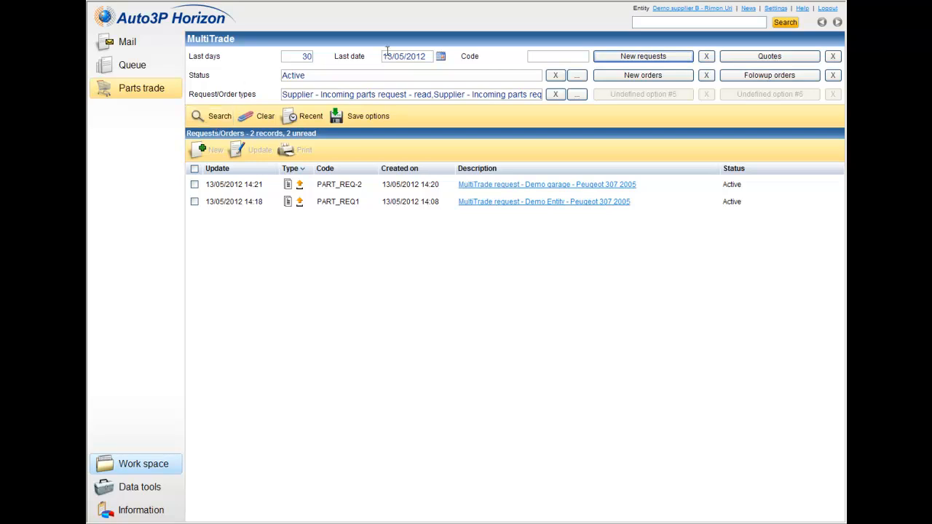
pyautogui.doubleClick(298, 58)
pyautogui.click(547, 60)
# Step: View the selectable parts request statuses and request/order types, leaving both filters as they are
pyautogui.click(576, 76)
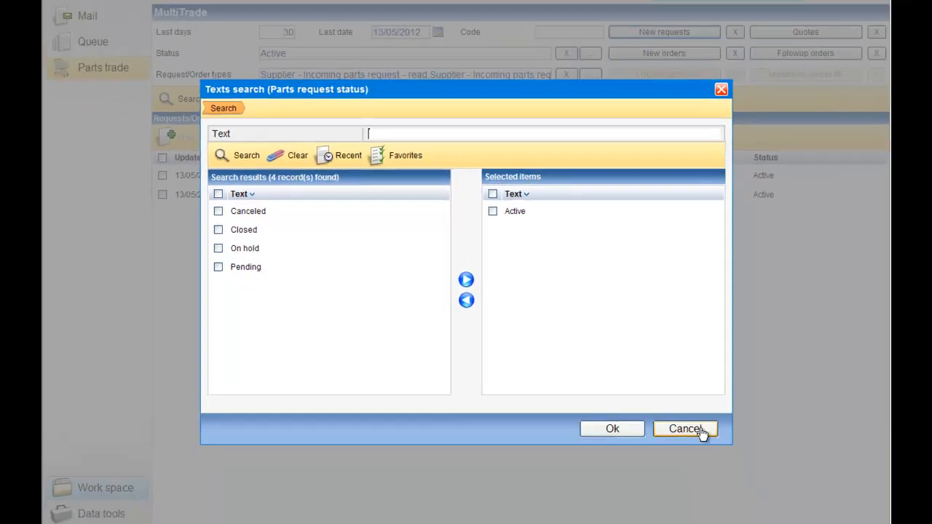
pyautogui.click(766, 491)
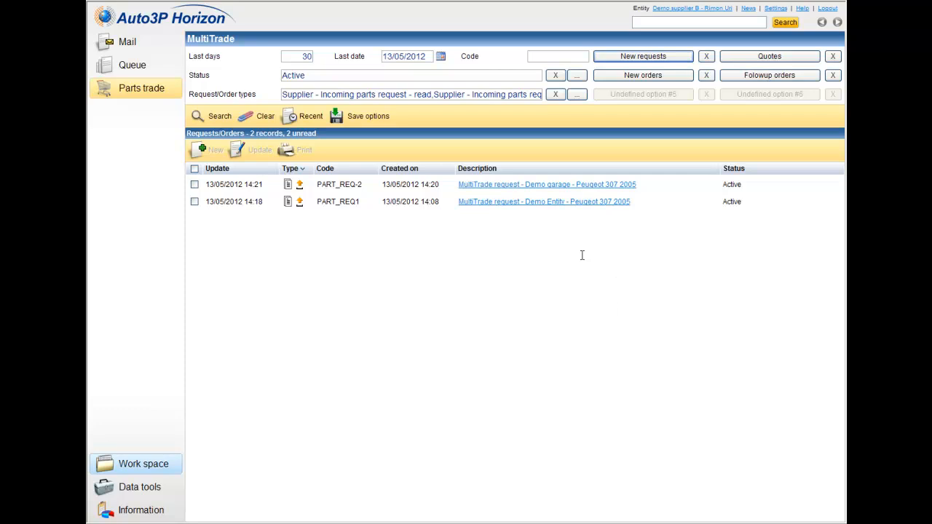
pyautogui.click(581, 96)
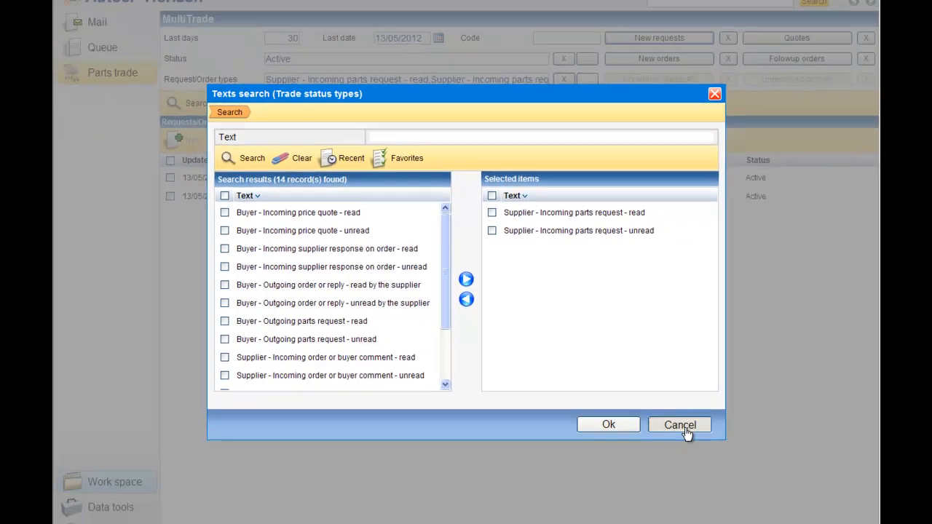
pyautogui.click(759, 485)
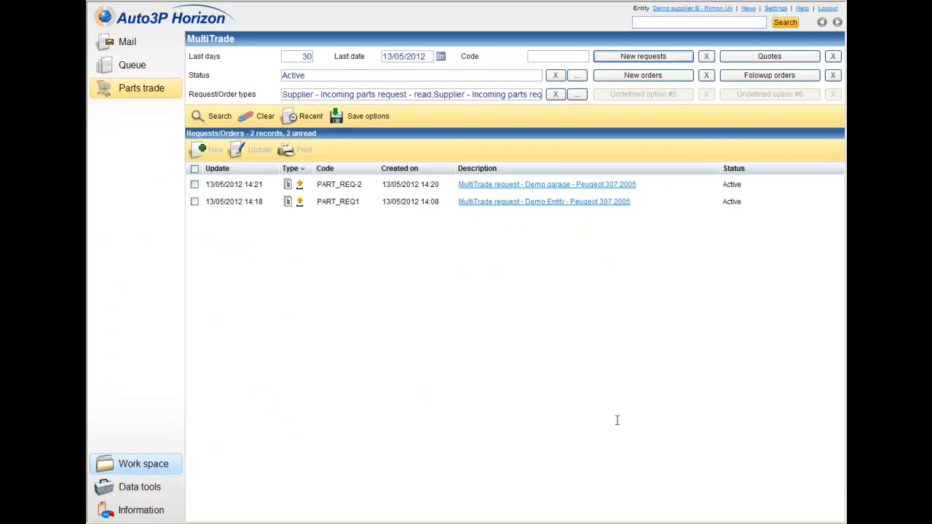
# Step: Search for the incoming parts requests using the predefined new requests filter and check the last-days range
pyautogui.click(637, 62)
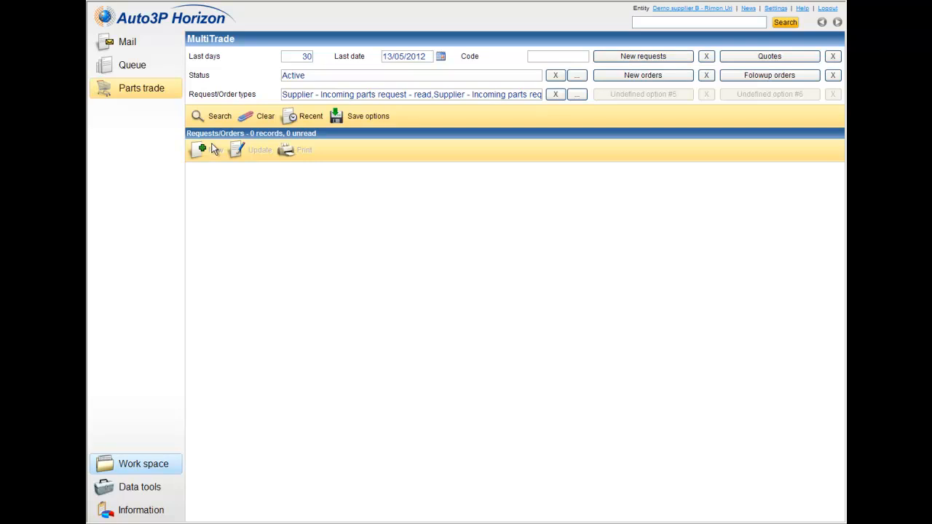
pyautogui.click(219, 121)
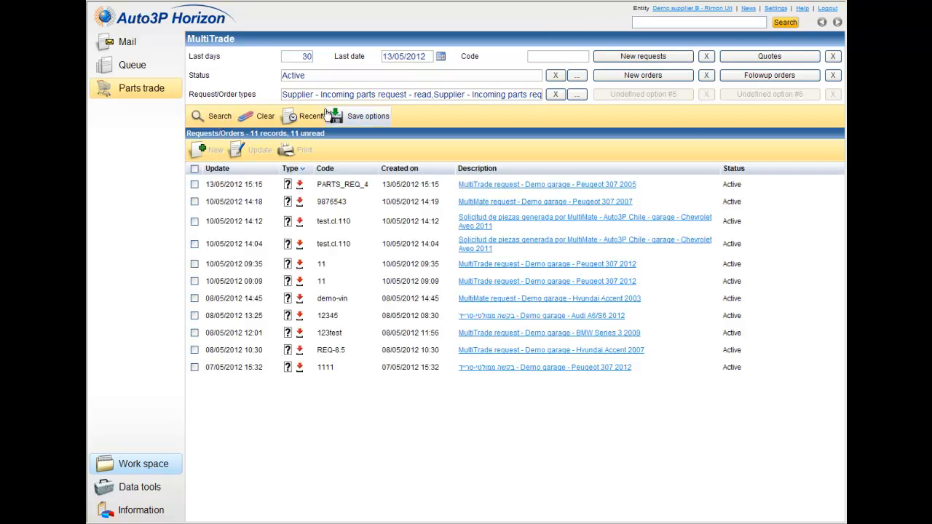
pyautogui.doubleClick(308, 58)
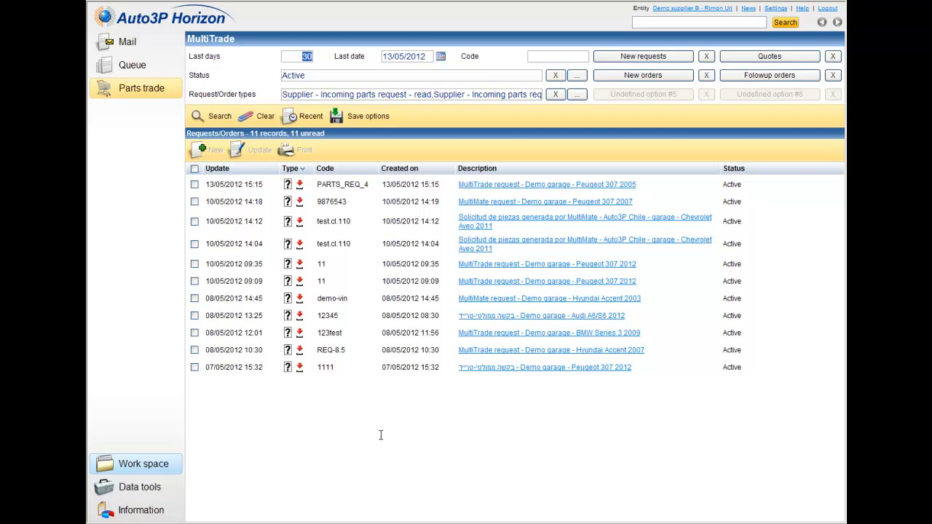
# Step: Open the PARTS_REQ_4 request document from its message in the Demo supplier B inbox
pyautogui.click(111, 39)
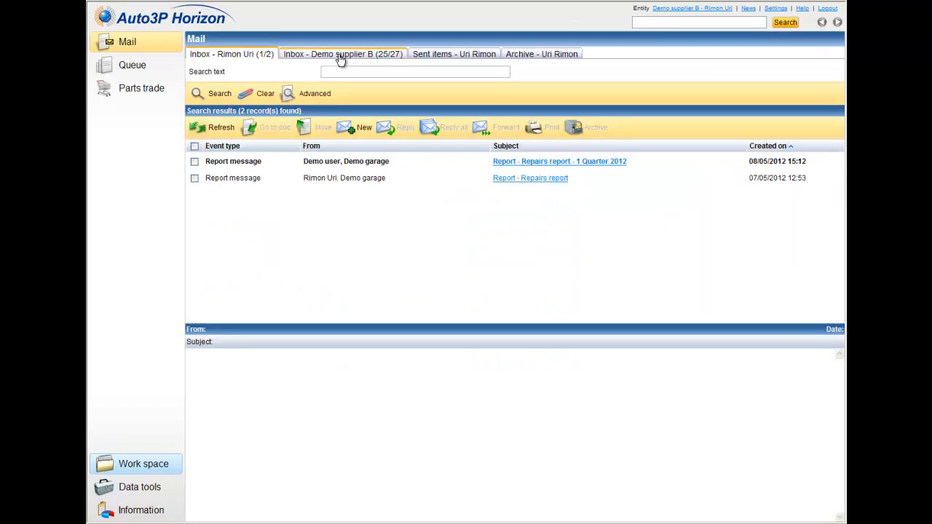
pyautogui.click(340, 58)
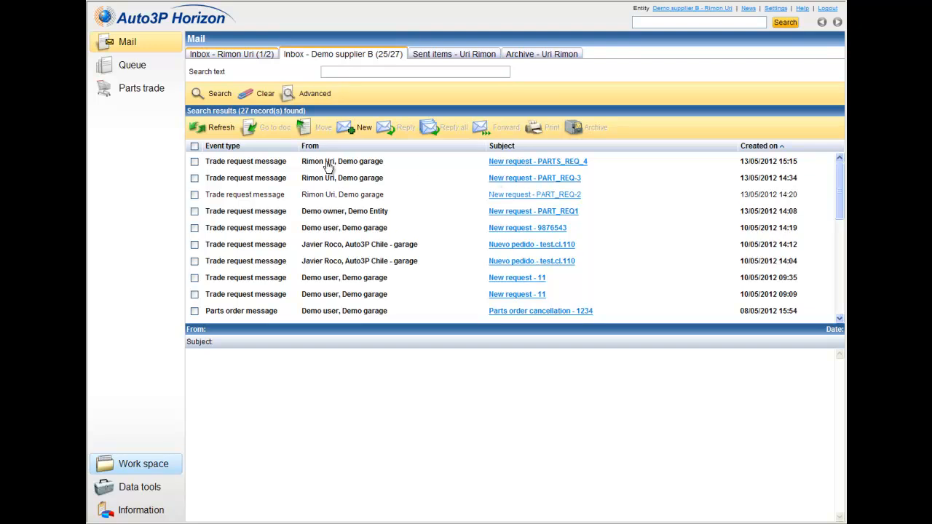
pyautogui.rightClick(516, 167)
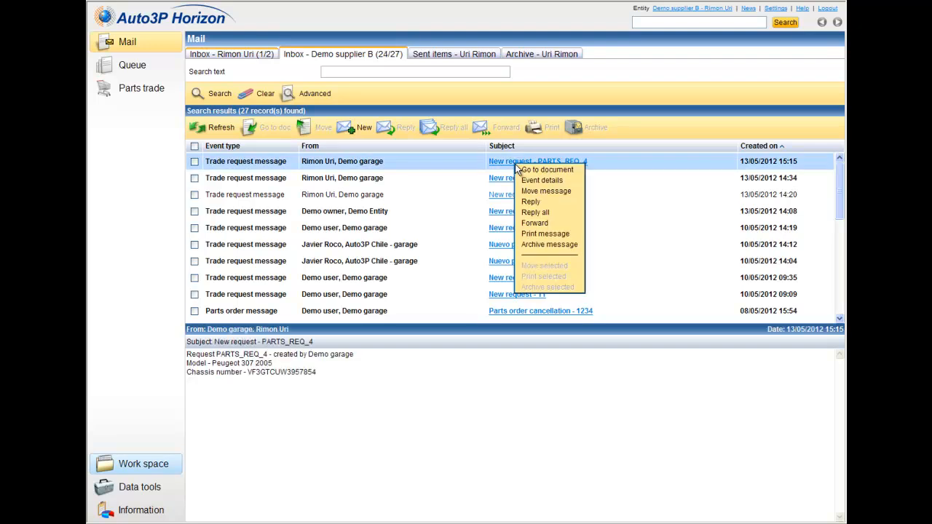
pyautogui.click(393, 373)
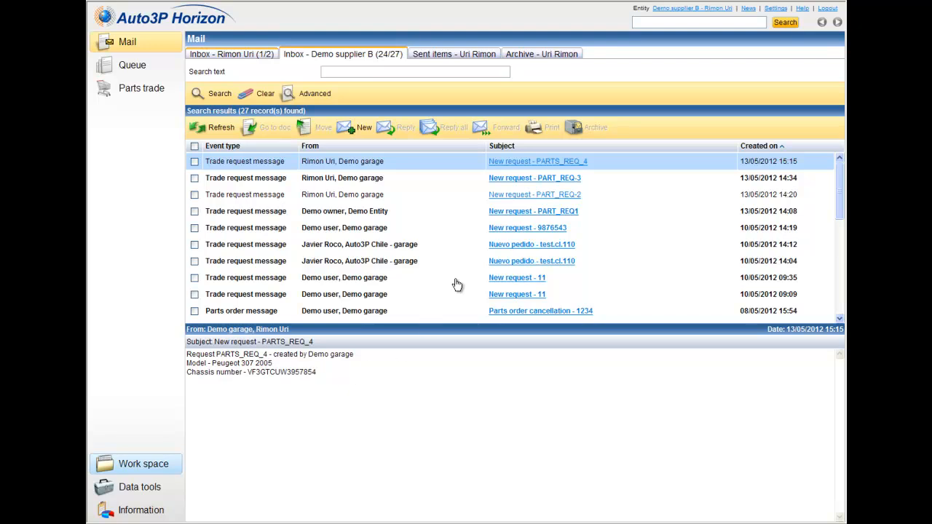
pyautogui.rightClick(537, 166)
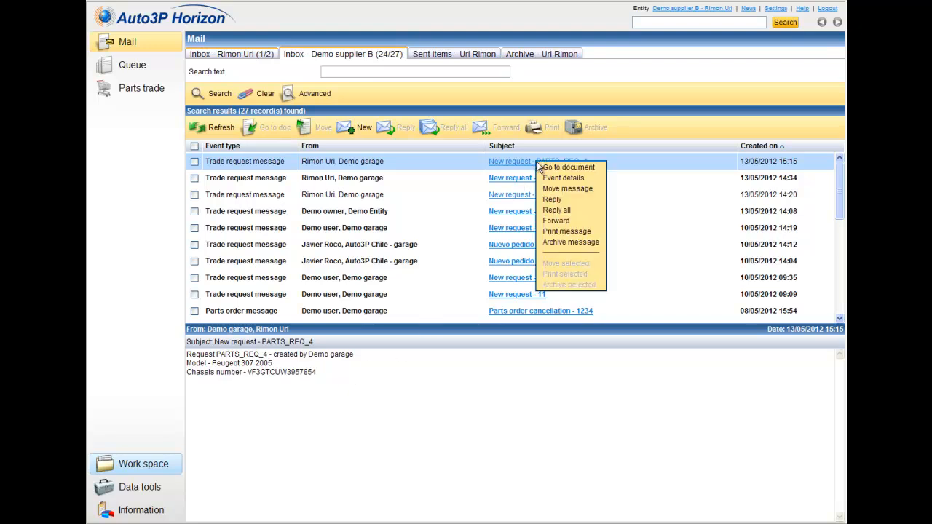
pyautogui.click(552, 168)
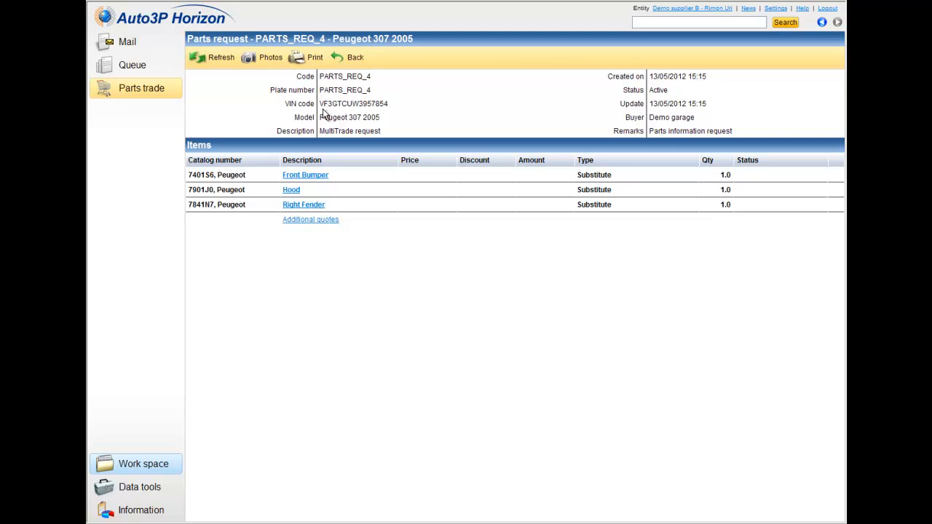
# Step: Examine the VIN code, model and remarks in the header of the PARTS_REQ_4 request
pyautogui.moveTo(319, 105); pyautogui.dragTo(389, 107)
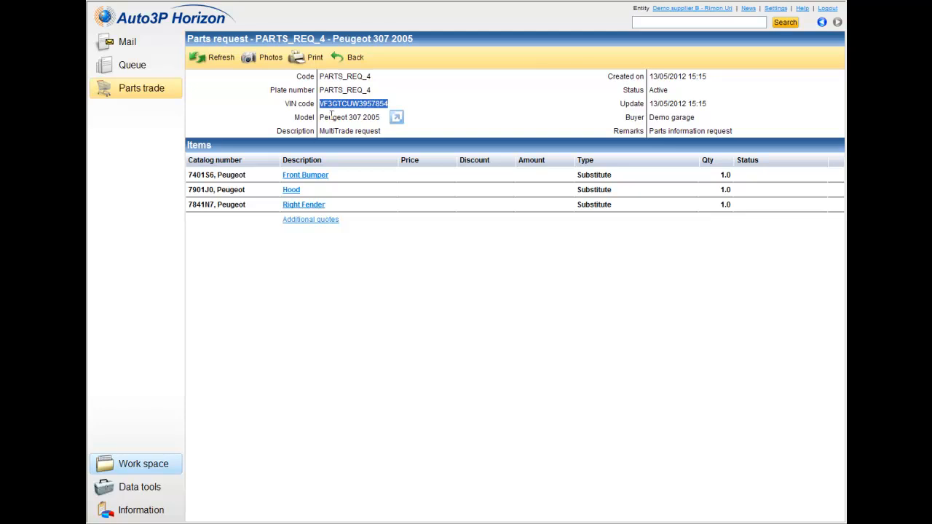
pyautogui.moveTo(319, 118); pyautogui.dragTo(380, 118)
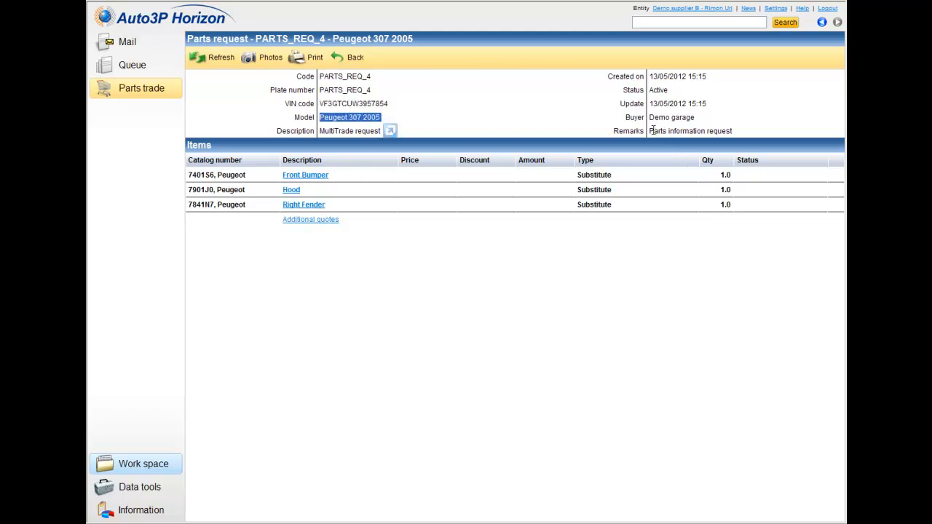
pyautogui.moveTo(649, 132); pyautogui.dragTo(729, 134)
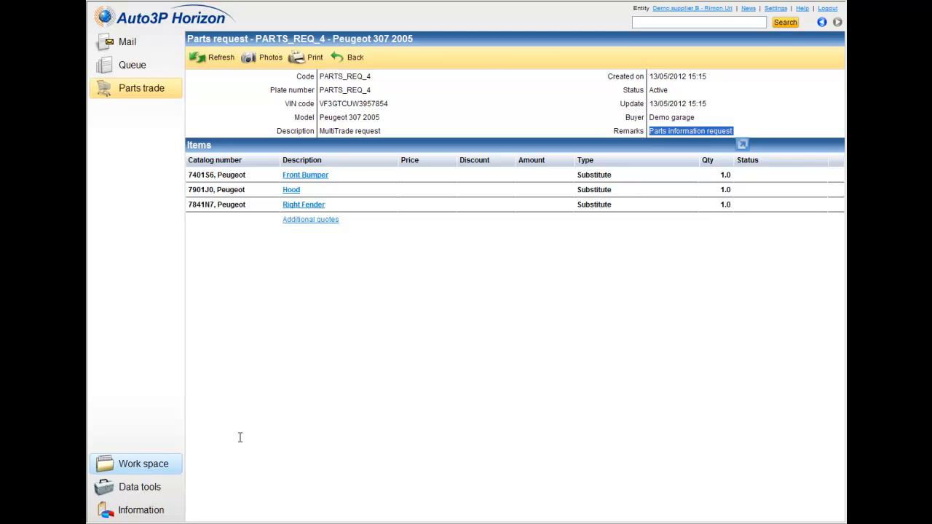
# Step: View the part details of the Front Bumper item, including its catalog number, and close them
pyautogui.click(307, 177)
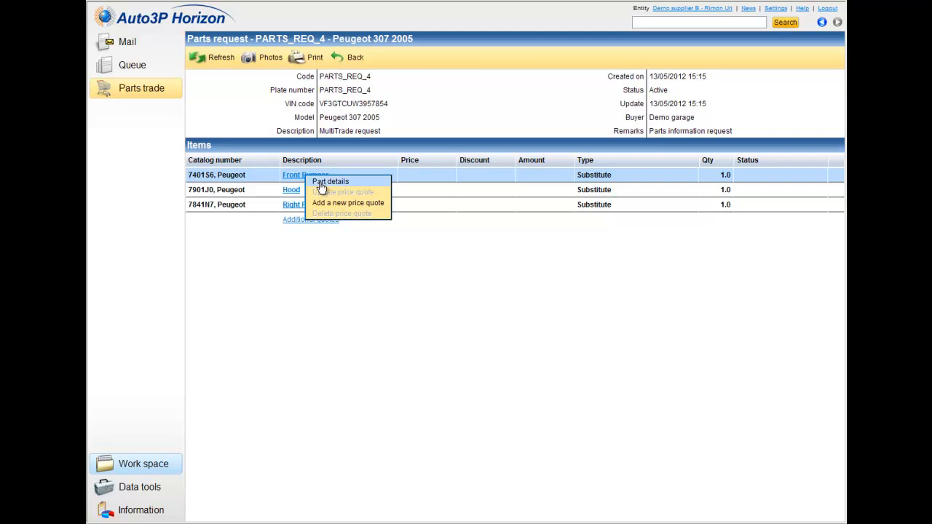
pyautogui.click(322, 185)
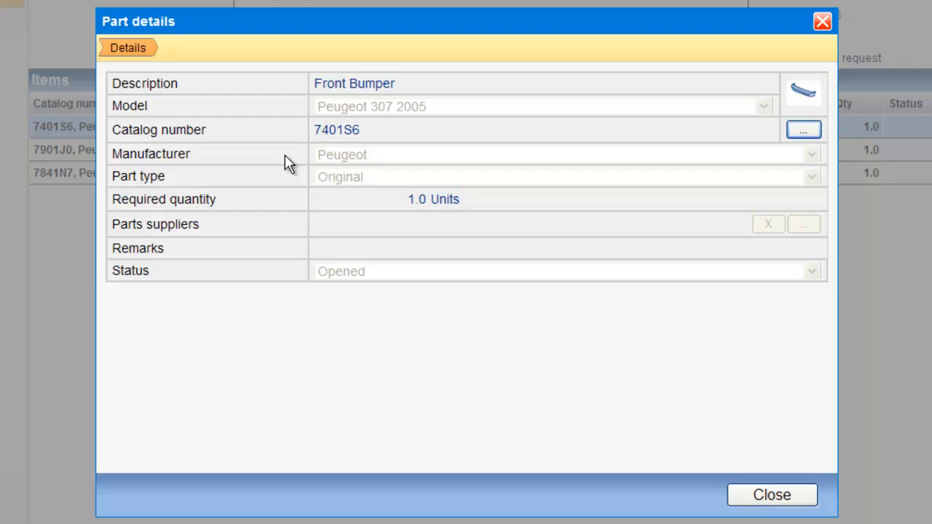
pyautogui.moveTo(361, 128); pyautogui.dragTo(321, 126)
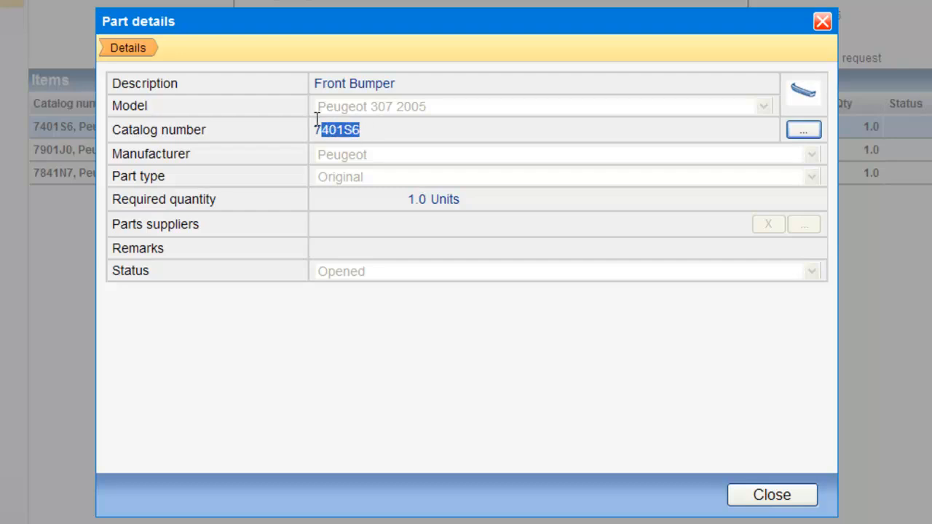
pyautogui.click(339, 167)
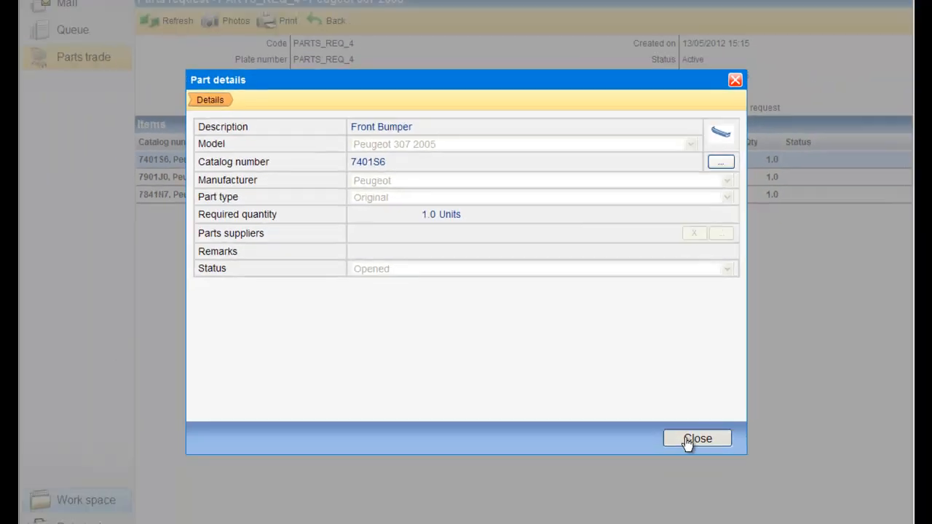
pyautogui.click(695, 439)
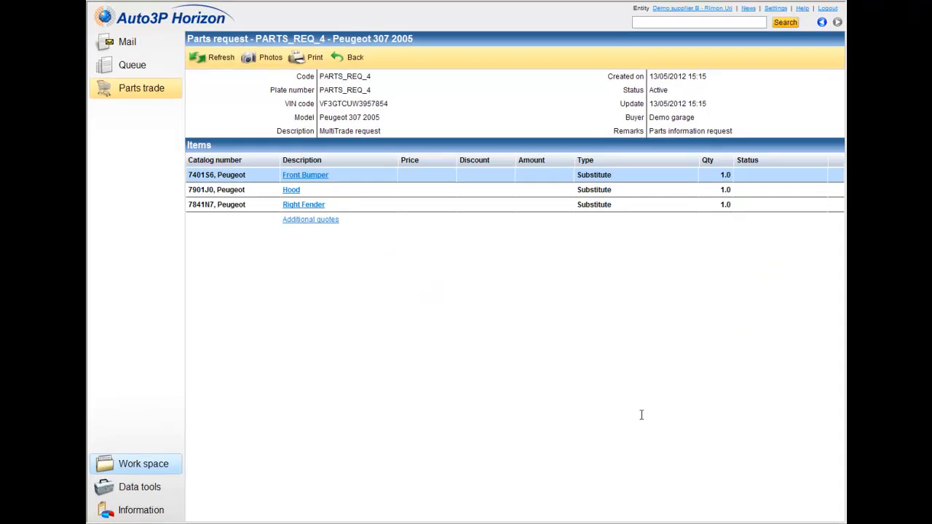
# Step: Add a new price quote for the Front Bumper and attach the image 4p0wi0to from the Parts folder
pyautogui.click(302, 178)
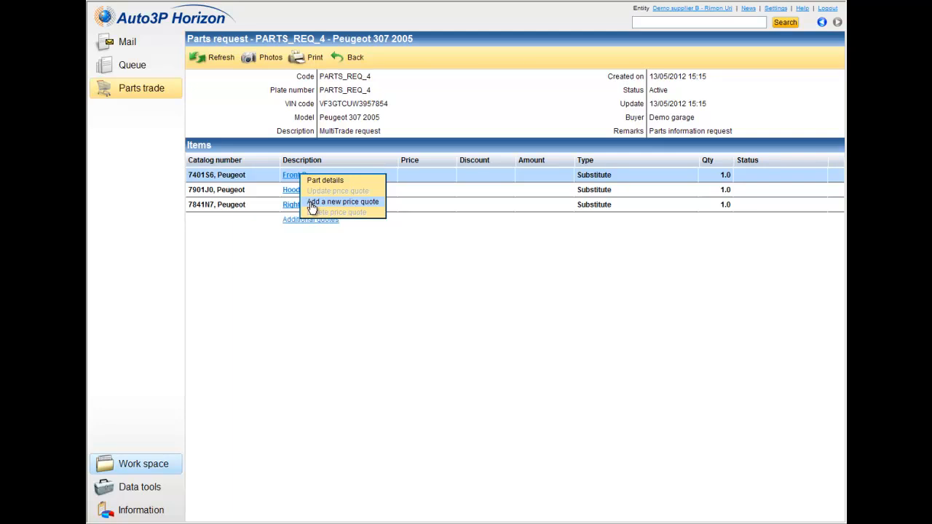
pyautogui.click(312, 202)
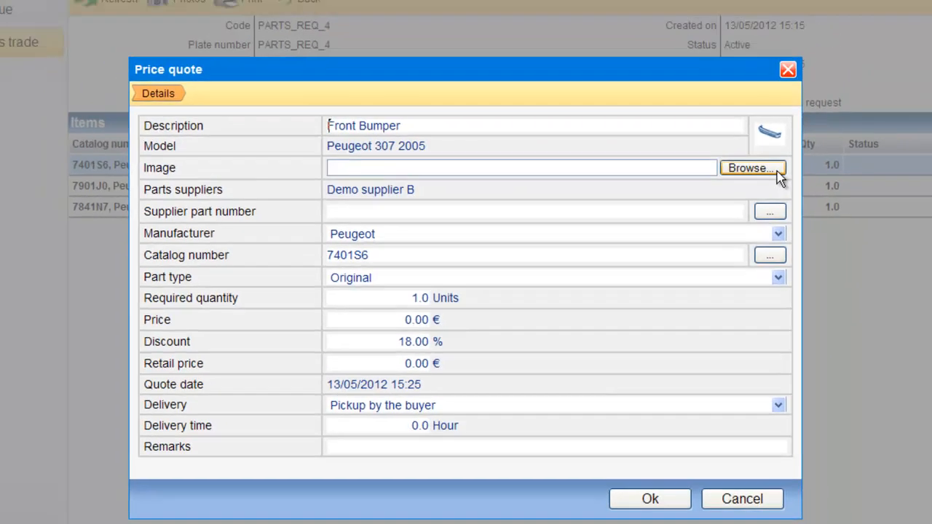
pyautogui.click(778, 171)
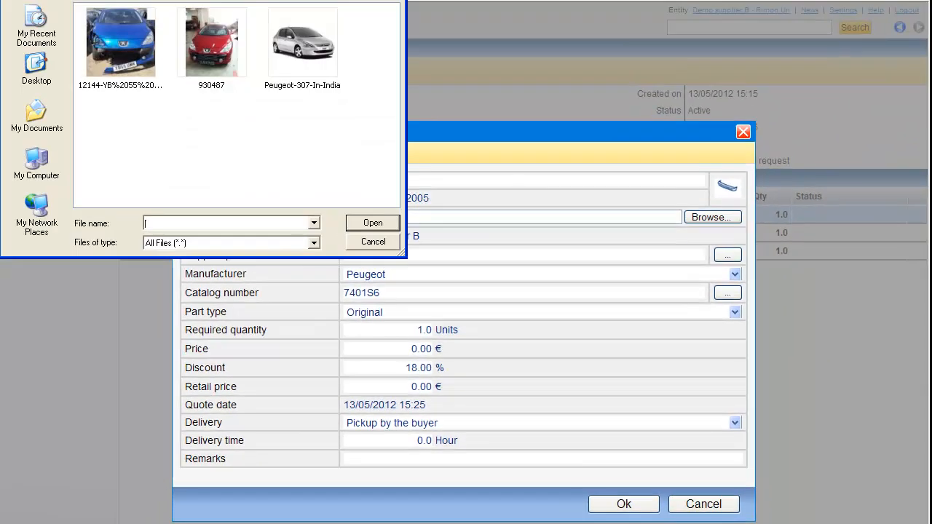
pyautogui.click(292, 0)
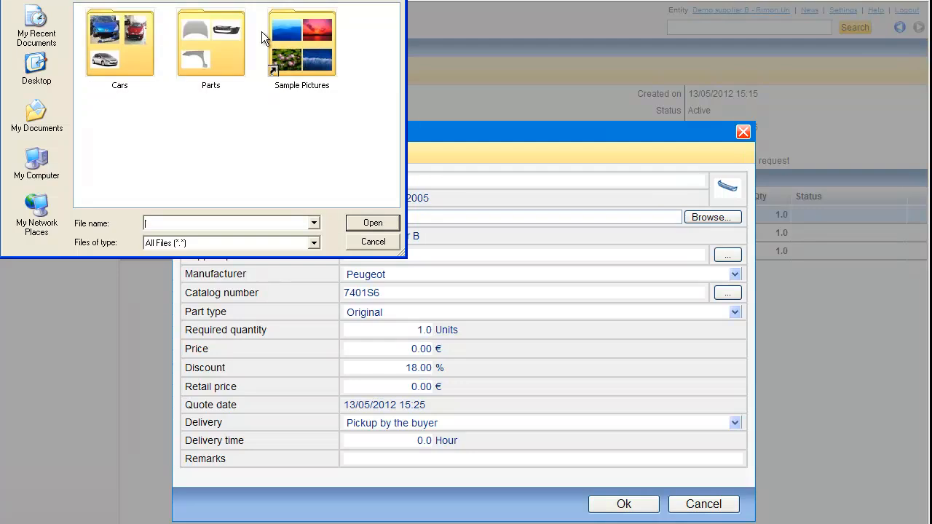
pyautogui.doubleClick(212, 37)
pyautogui.moveTo(255, 0); pyautogui.dragTo(312, 275)
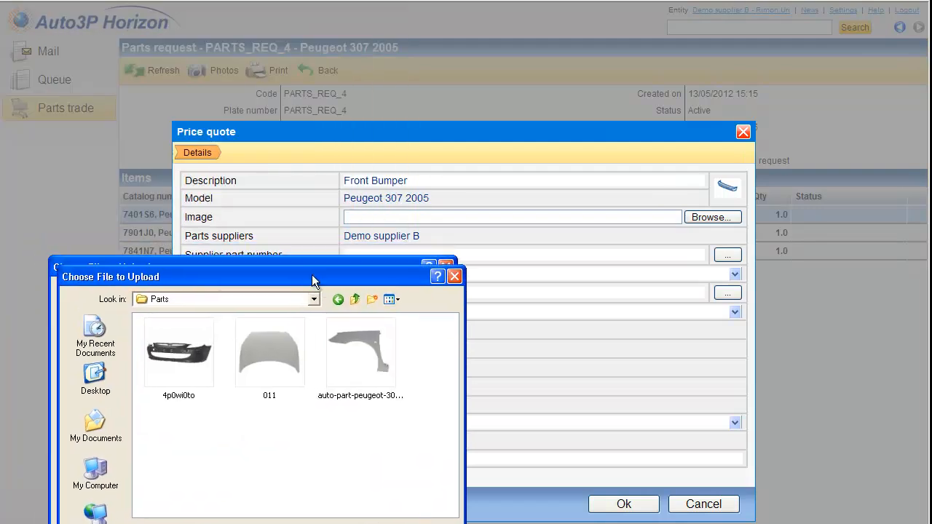
pyautogui.doubleClick(203, 363)
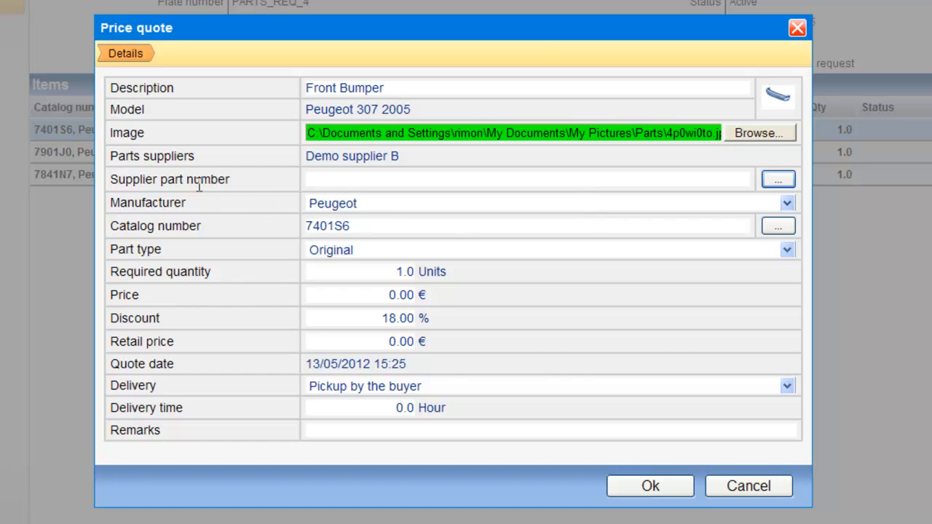
# Step: Look up prices for the quote's catalog number 7401S6 and return to the quote
pyautogui.moveTo(350, 224); pyautogui.dragTo(313, 224)
pyautogui.doubleClick(311, 224)
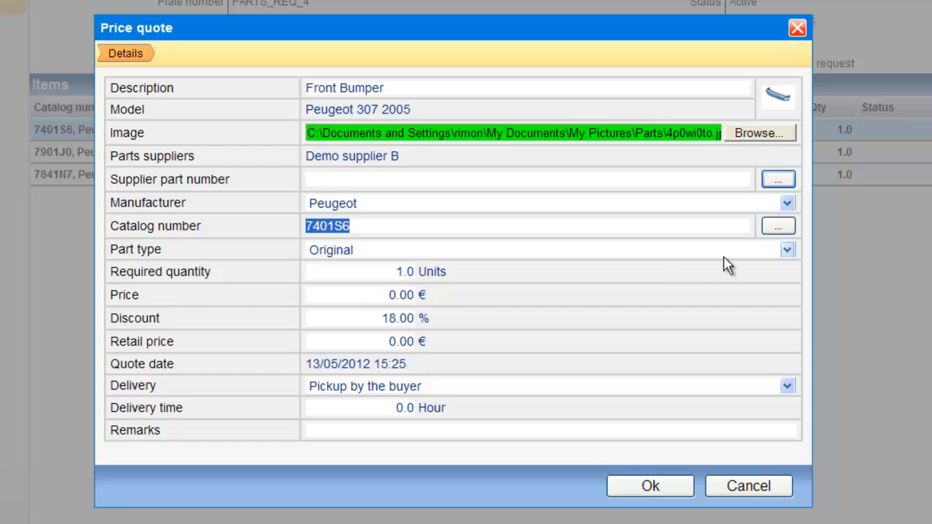
pyautogui.click(774, 230)
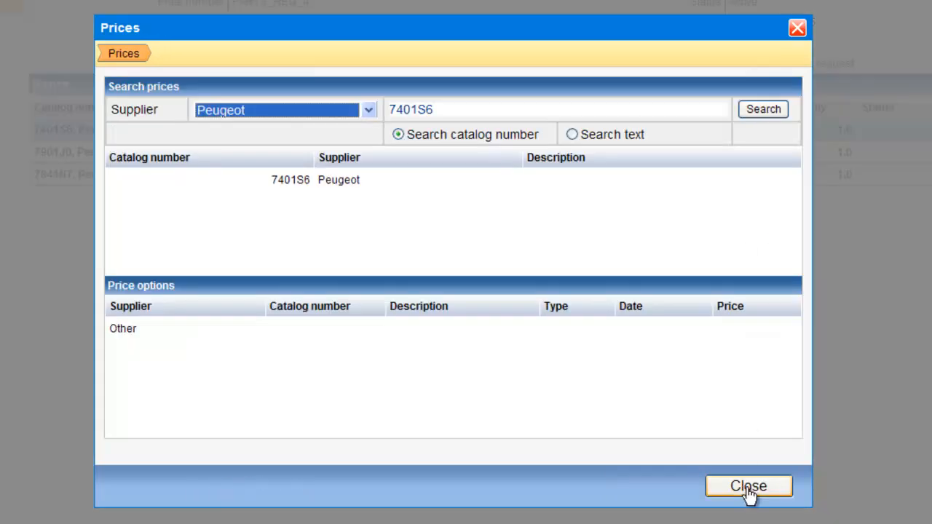
pyautogui.click(749, 488)
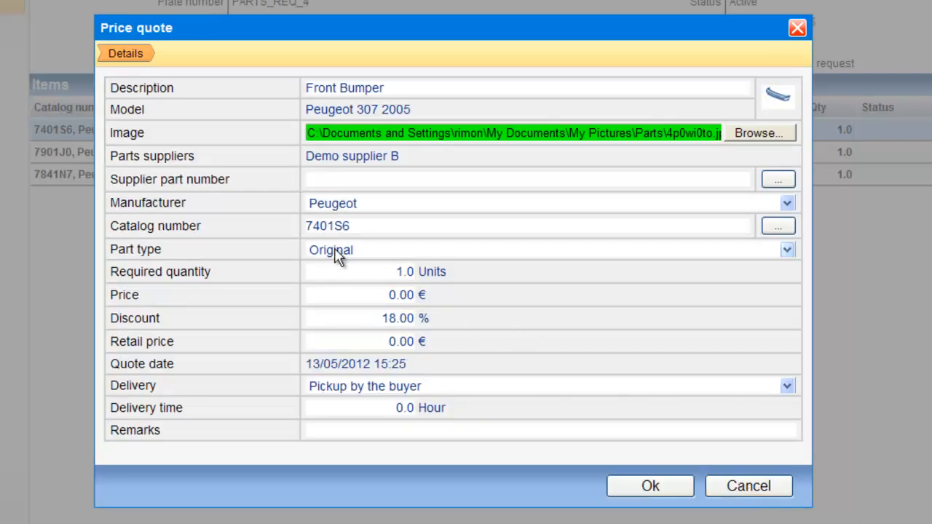
# Step: Set the Front Bumper quote's part type to Substitute and its price to 200 €
pyautogui.click(337, 255)
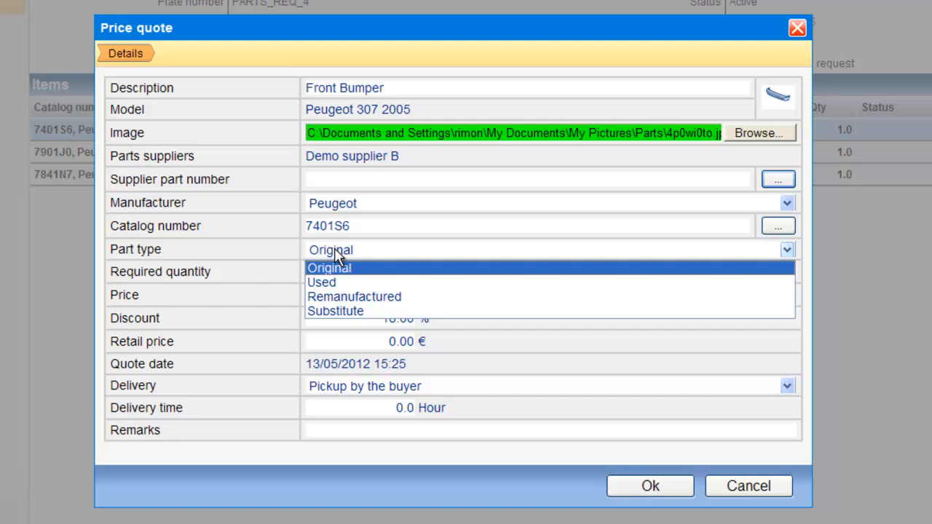
pyautogui.click(327, 310)
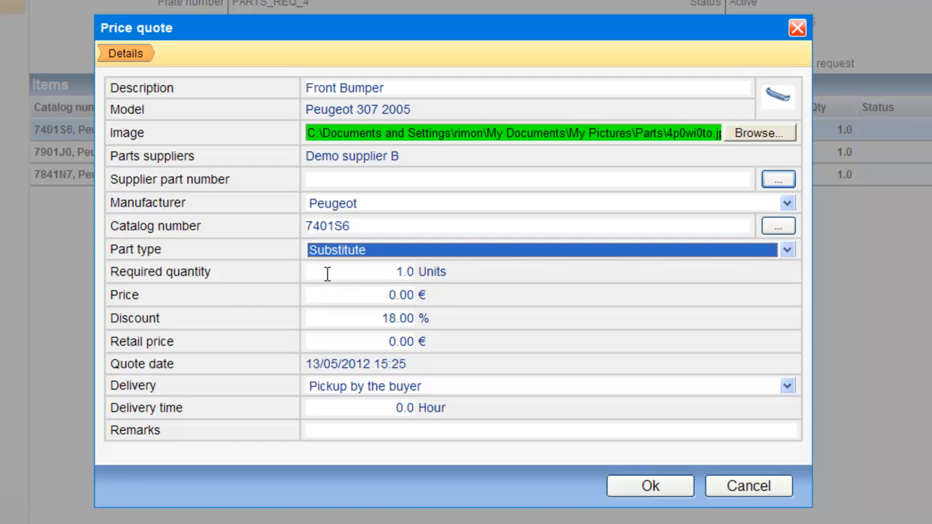
pyautogui.click(328, 271)
pyautogui.click(376, 296)
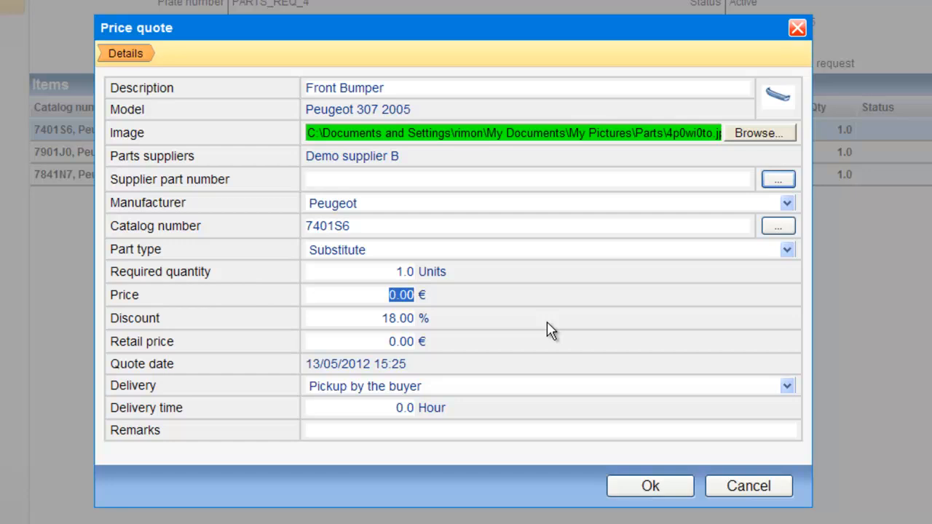
pyautogui.write('200')
pyautogui.click(366, 318)
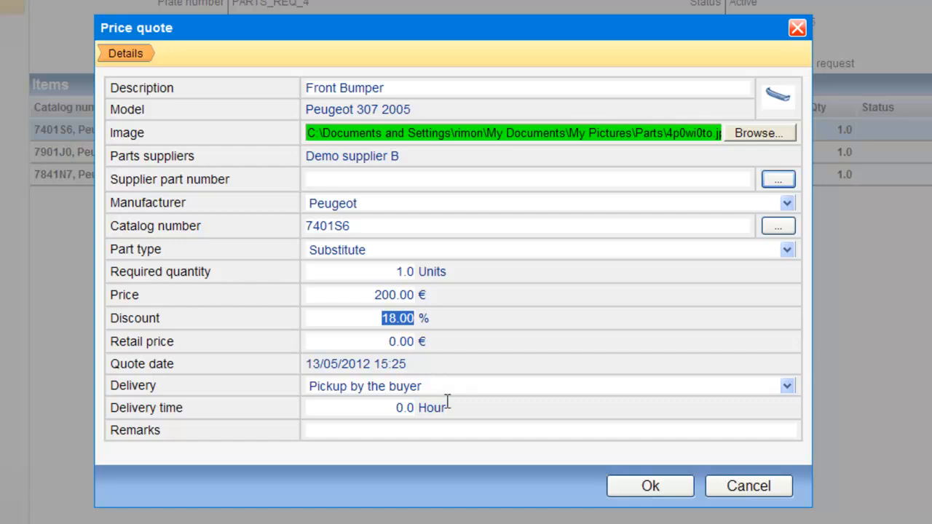
# Step: Set the Front Bumper quote's delivery time to 2 hours and its delivery method to Delivery by the supplier
pyautogui.click(371, 341)
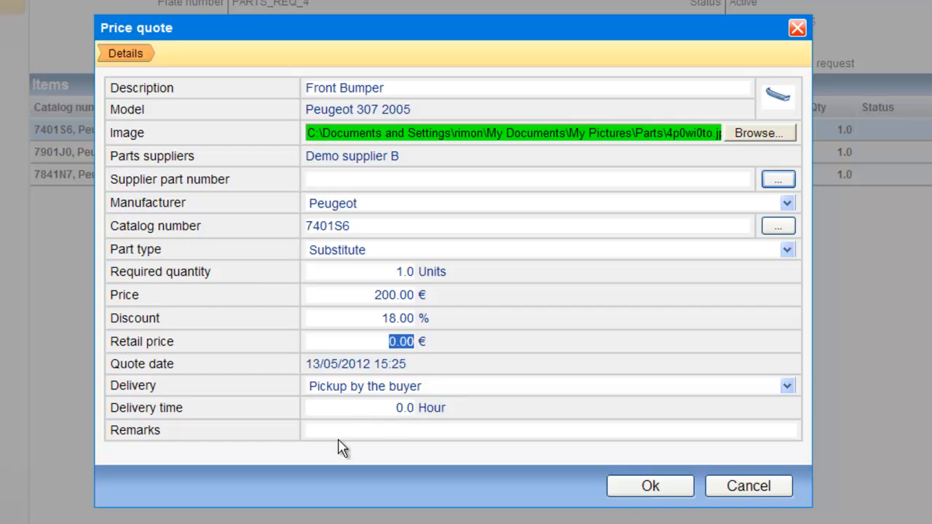
pyautogui.click(358, 408)
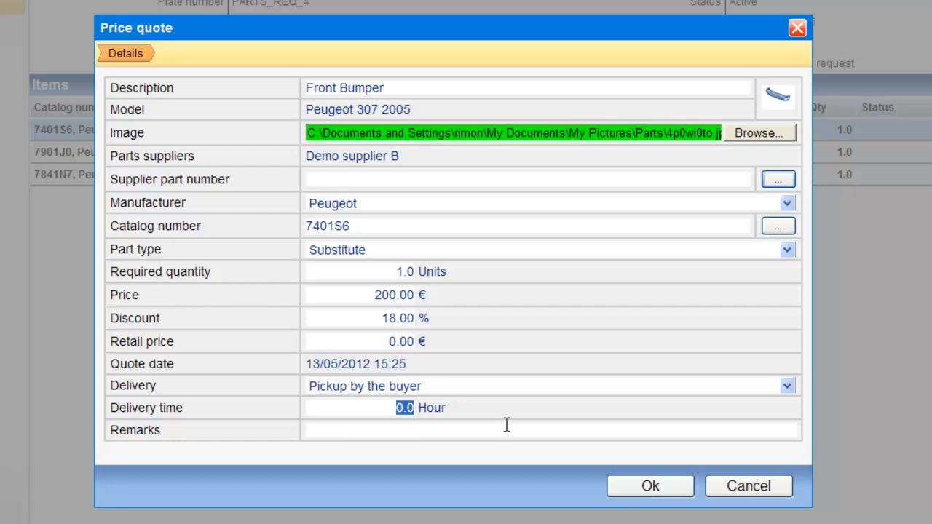
pyautogui.write('2')
pyautogui.click(484, 391)
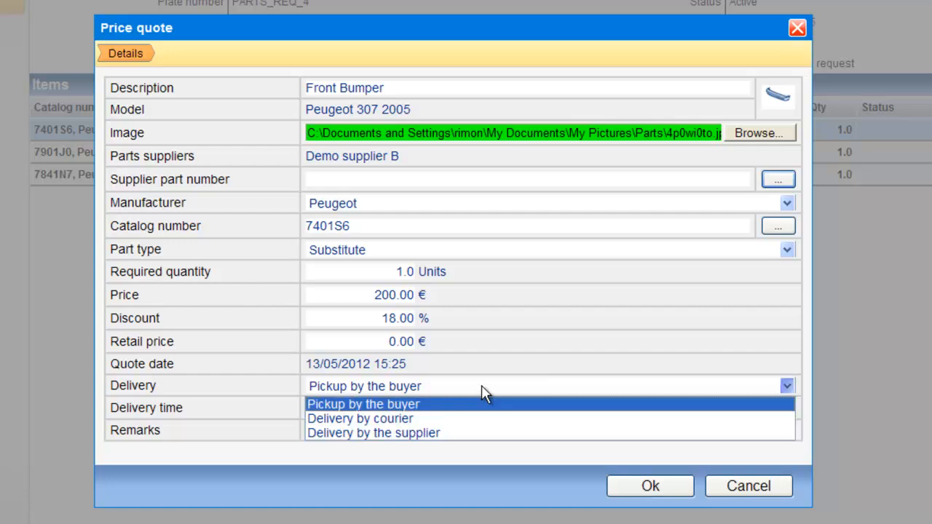
pyautogui.click(441, 432)
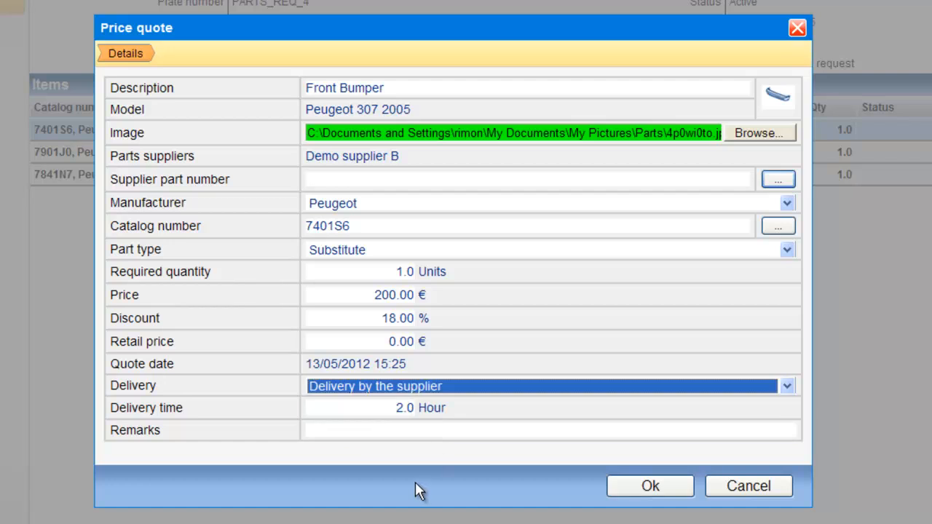
# Step: Enter the remark "\delivary by supplier" in the Front Bumper quote and save the quote
pyautogui.click(390, 431)
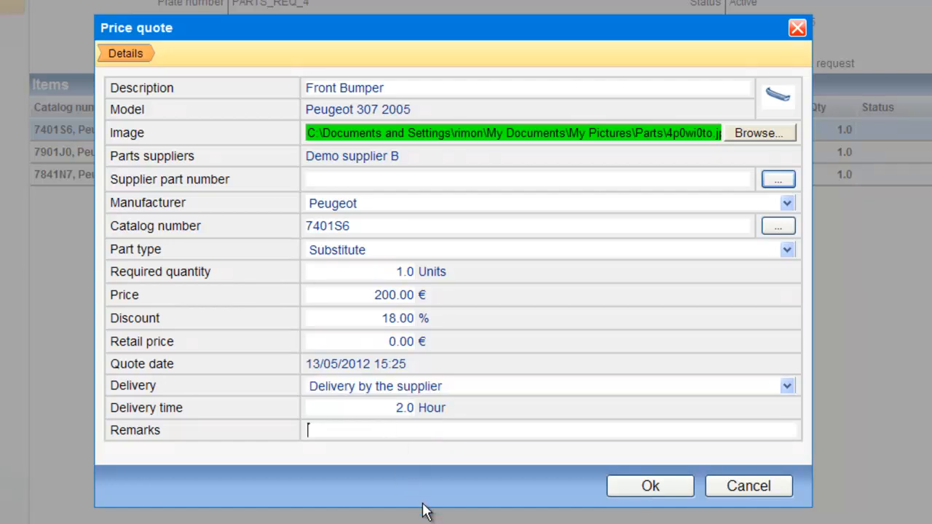
pyautogui.write('\\delivary by suppl')
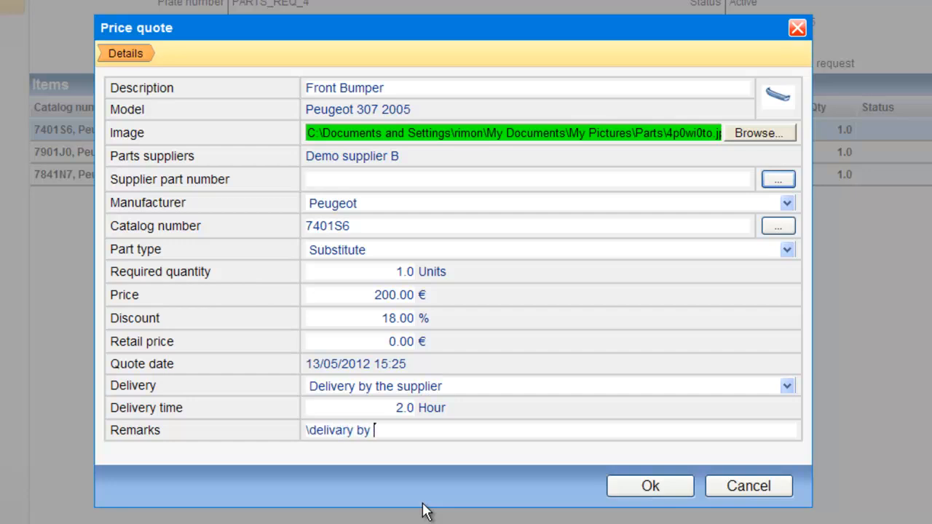
pyautogui.write('ier')
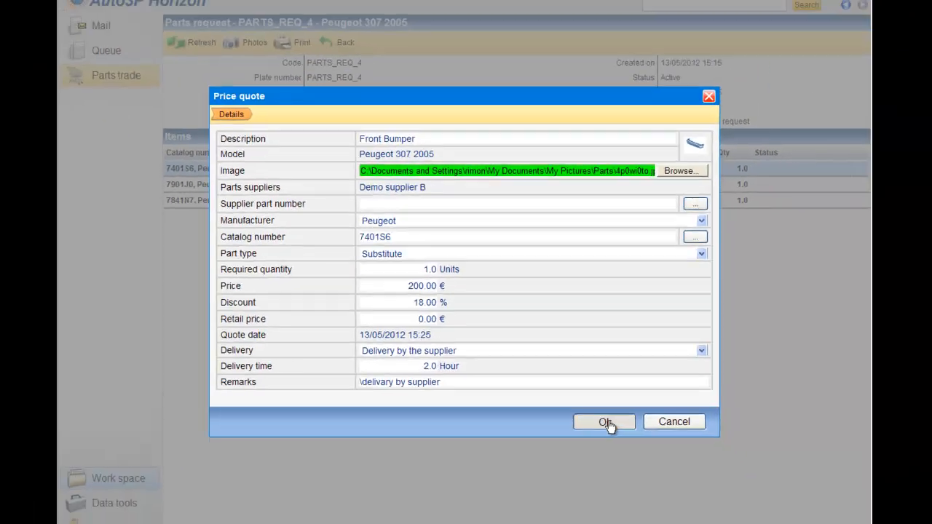
pyautogui.click(653, 487)
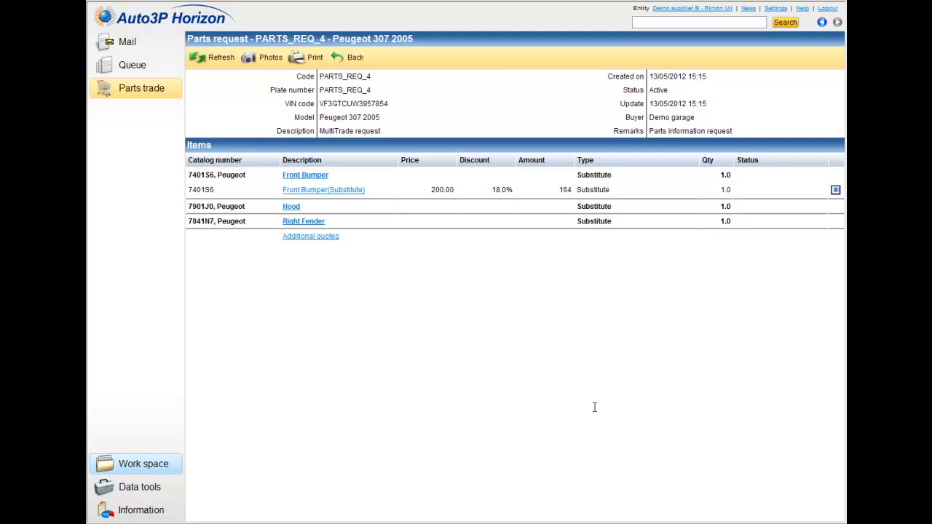
pyautogui.moveTo(834, 195)
# Step: Add a new price quote for the Hood with a price of 400 €, keeping the part type Original
pyautogui.click(291, 207)
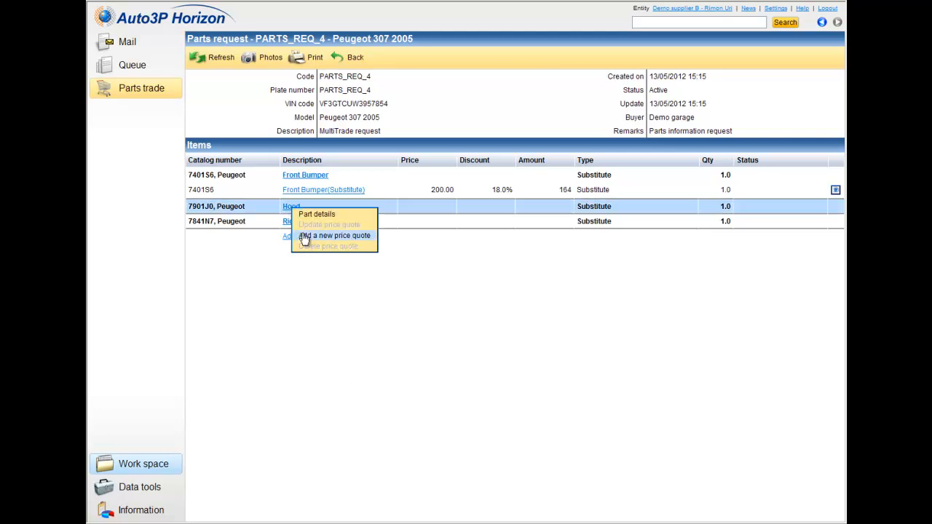
pyautogui.click(302, 236)
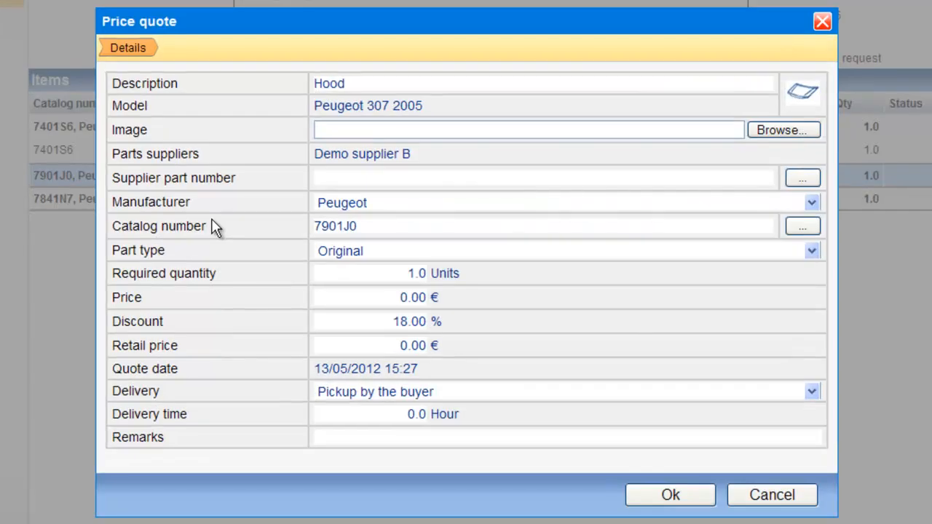
pyautogui.click(382, 297)
pyautogui.write('400')
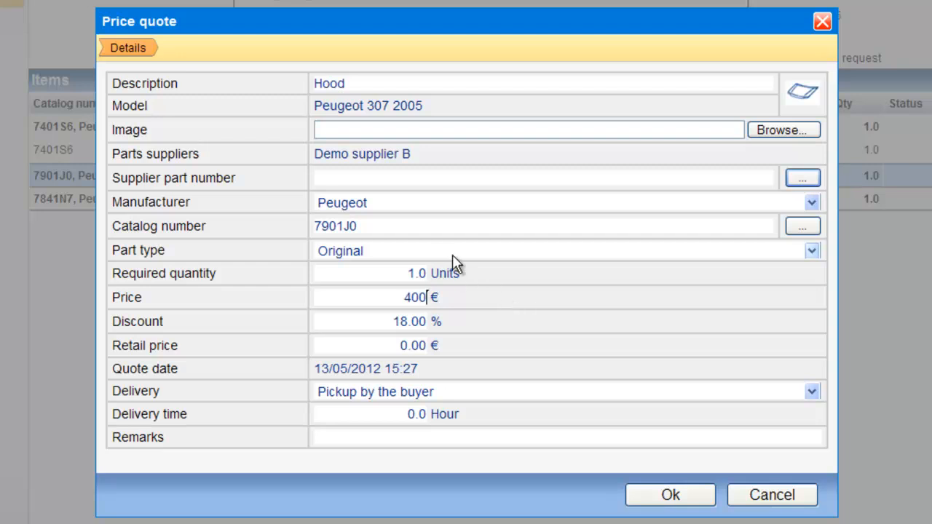
pyautogui.click(433, 258)
pyautogui.click(432, 254)
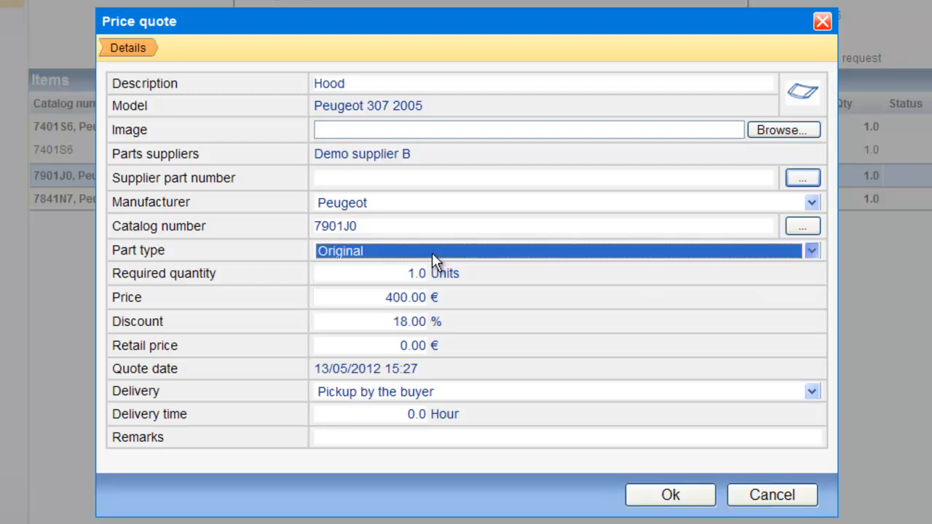
# Step: Set the Hood quote's delivery time to 2 hours and delivery to Delivery by the supplier, and save it without a remark
pyautogui.click(391, 415)
pyautogui.write('2')
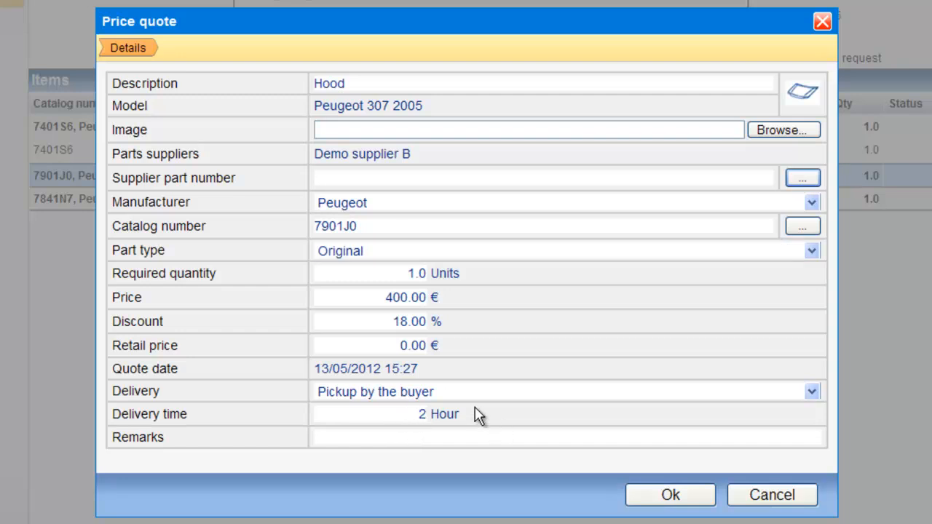
pyautogui.click(481, 397)
pyautogui.click(443, 442)
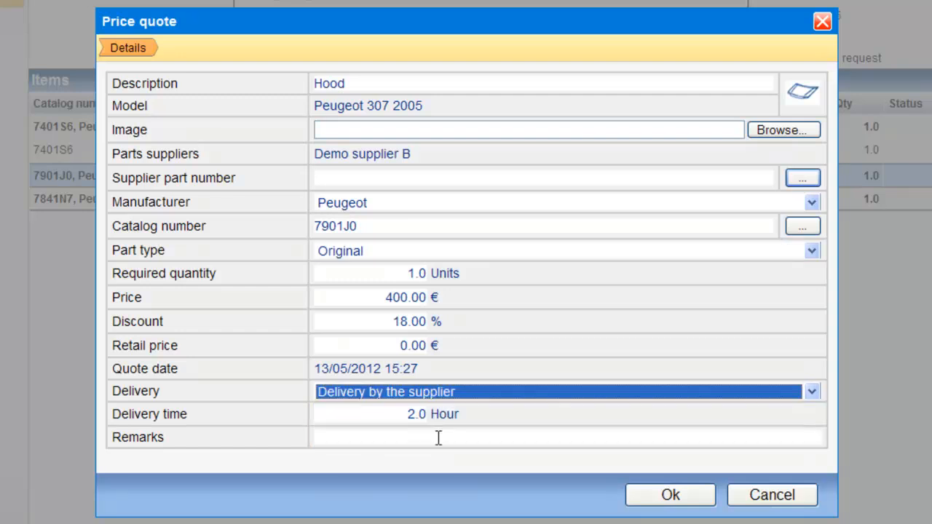
pyautogui.click(436, 434)
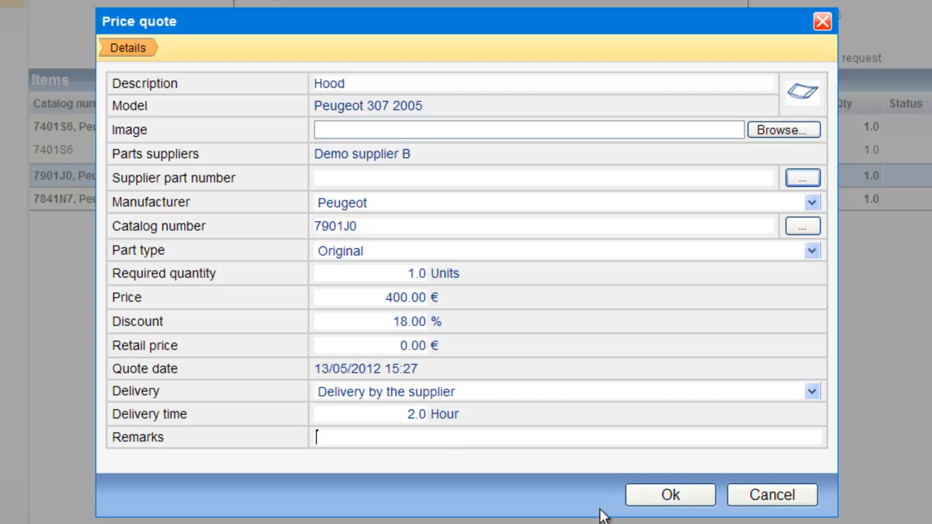
pyautogui.click(650, 500)
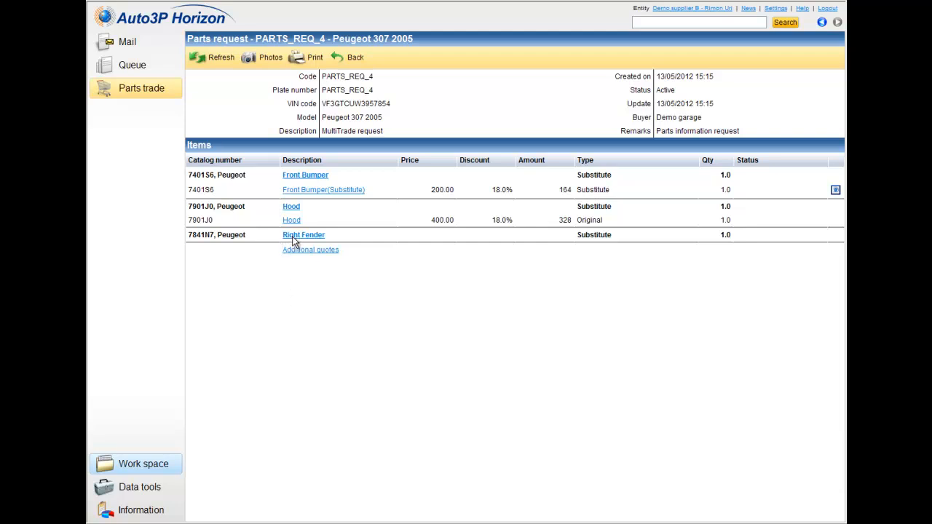
# Step: Add a new price quote for the Right Fender with only the remark "*** NOT in Stock ***" and save it
pyautogui.click(295, 240)
pyautogui.click(310, 267)
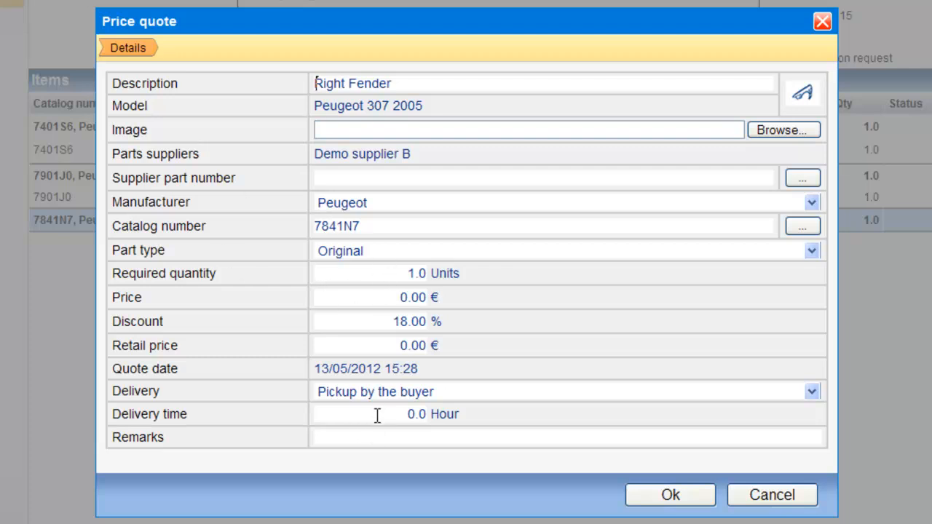
pyautogui.click(399, 435)
pyautogui.write('*** NOT in')
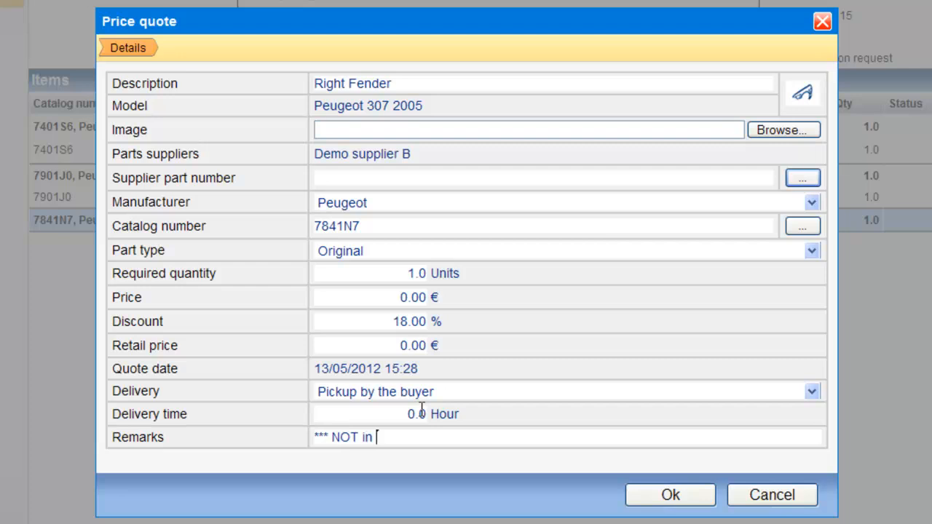
pyautogui.write(' Stock ***')
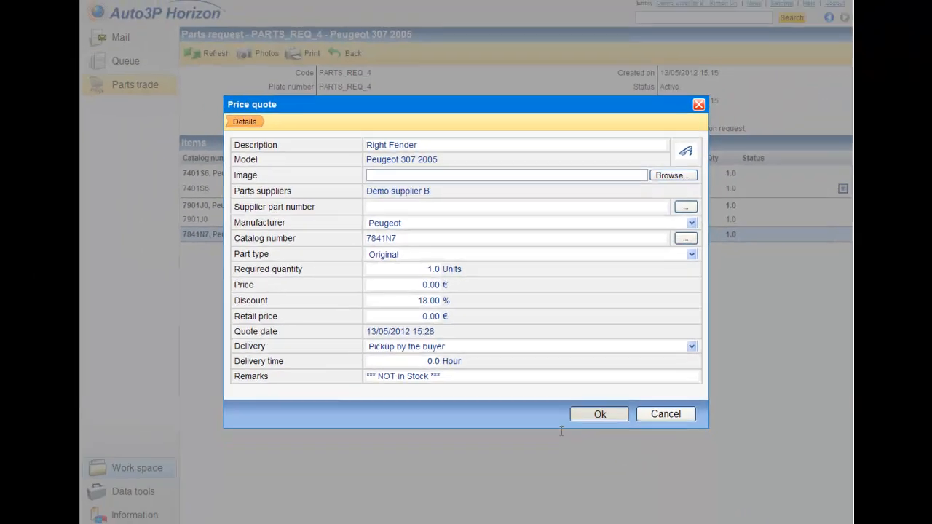
pyautogui.click(647, 502)
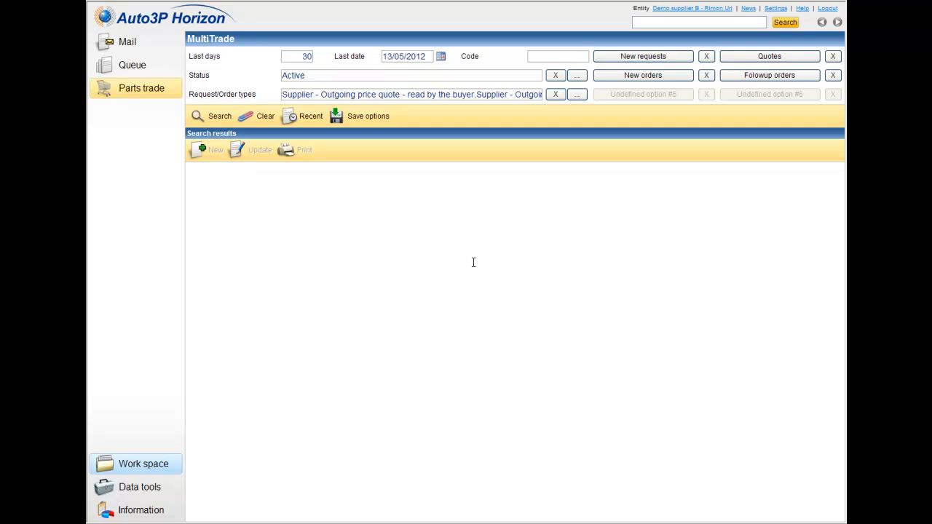
# Step: List the new incoming orders, and open the order document from the newest parts order message in the Demo supplier B inbox
pyautogui.click(648, 78)
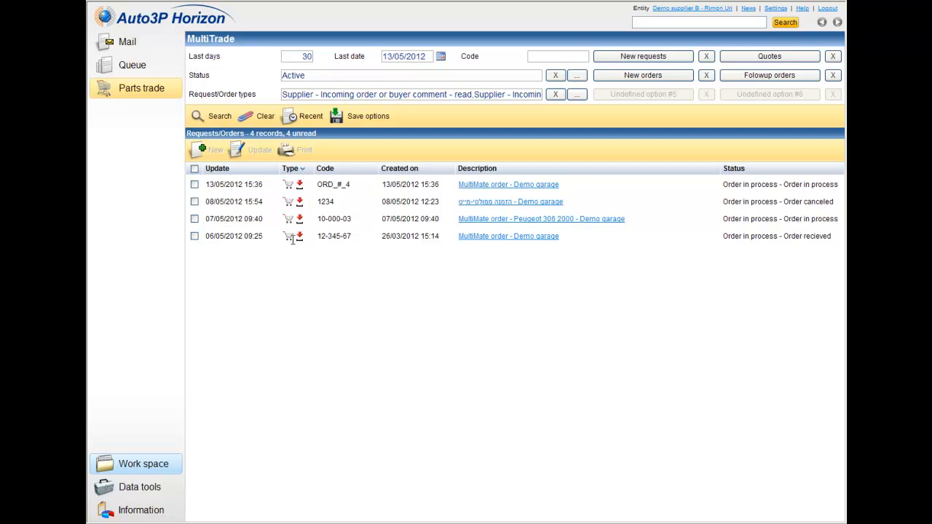
pyautogui.click(130, 44)
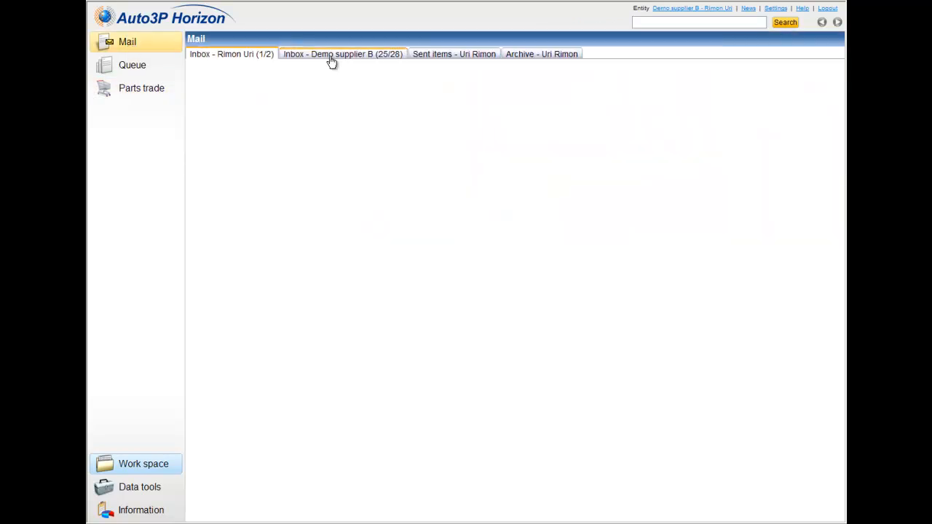
pyautogui.click(331, 61)
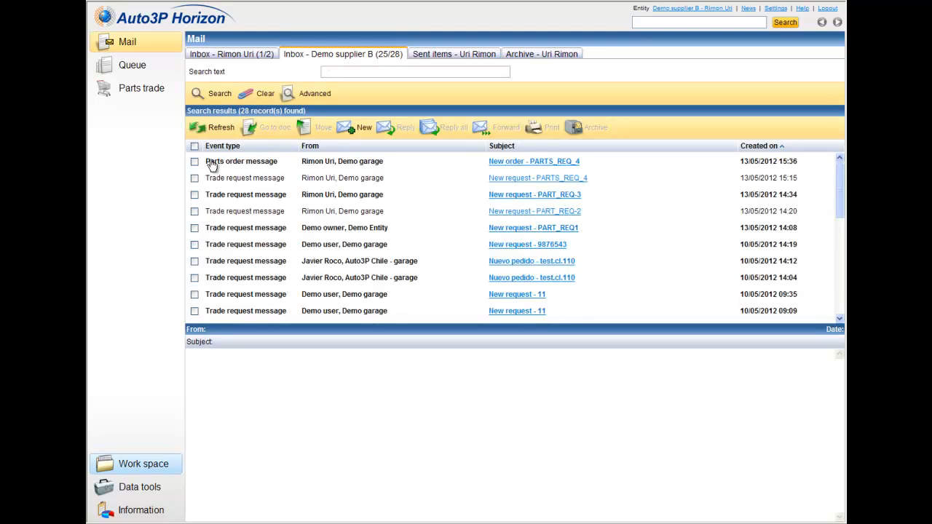
pyautogui.rightClick(532, 166)
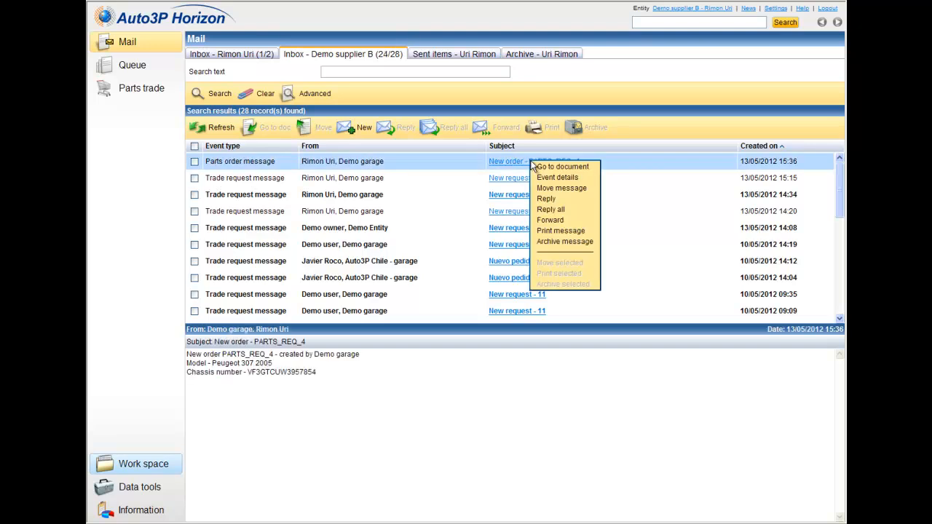
pyautogui.click(574, 167)
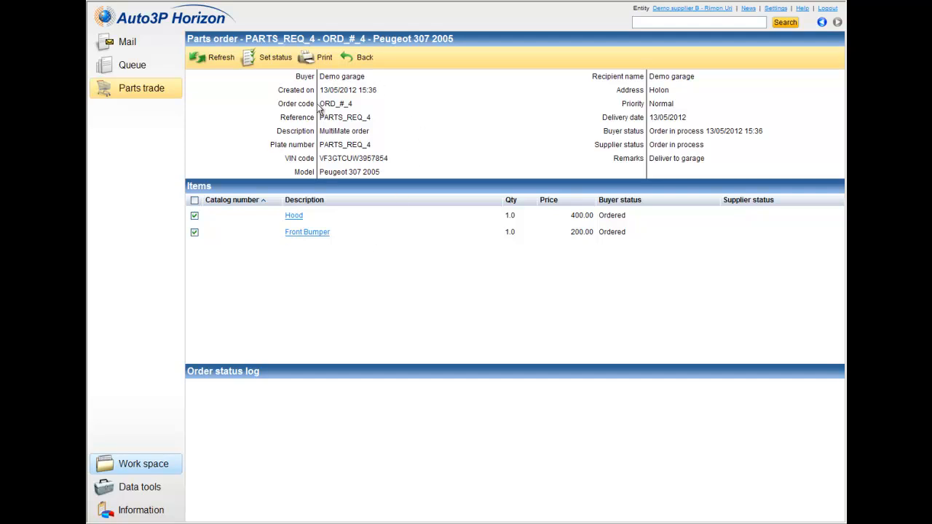
pyautogui.moveTo(319, 104); pyautogui.dragTo(355, 107)
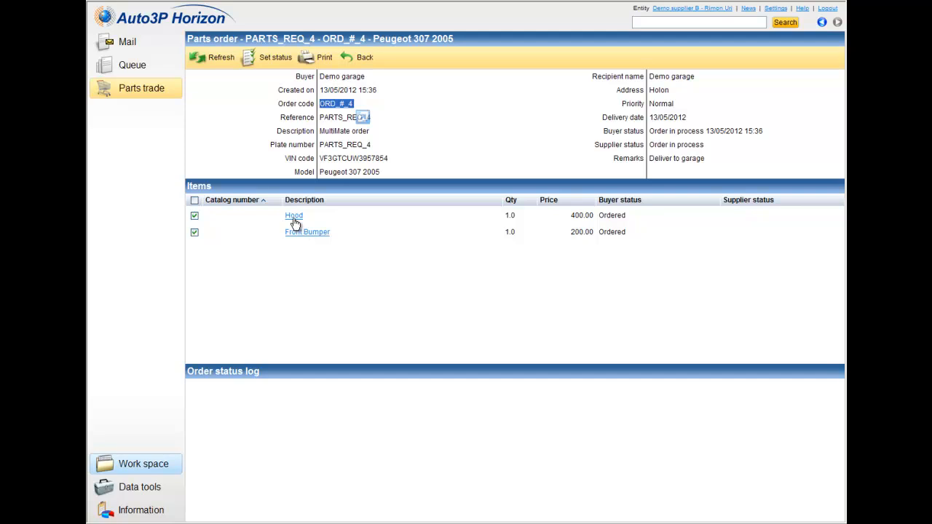
# Step: Open the status settings for all items of the parts order and choose the status In process
pyautogui.click(279, 61)
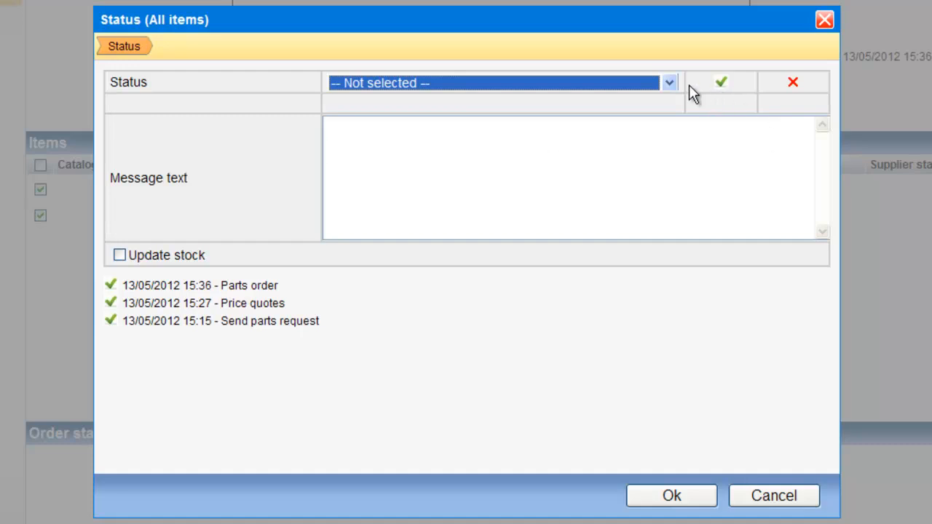
pyautogui.click(669, 83)
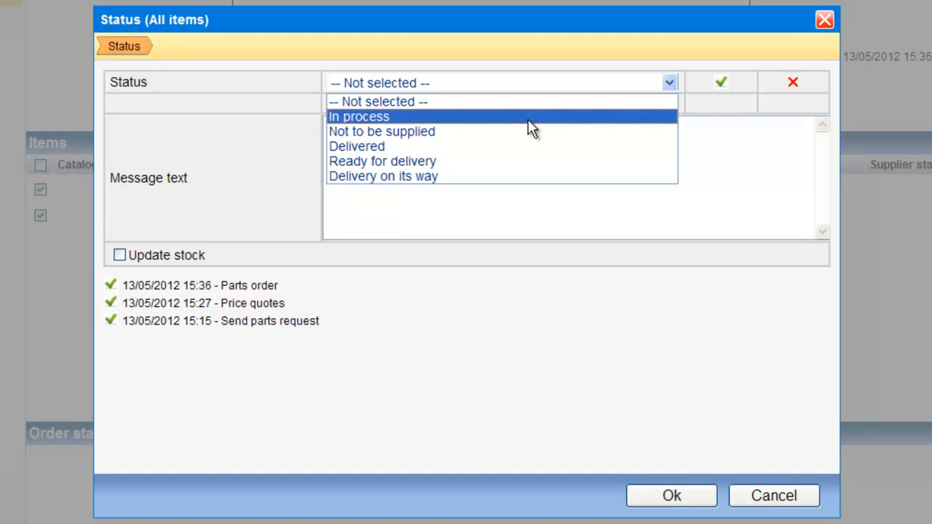
pyautogui.click(722, 88)
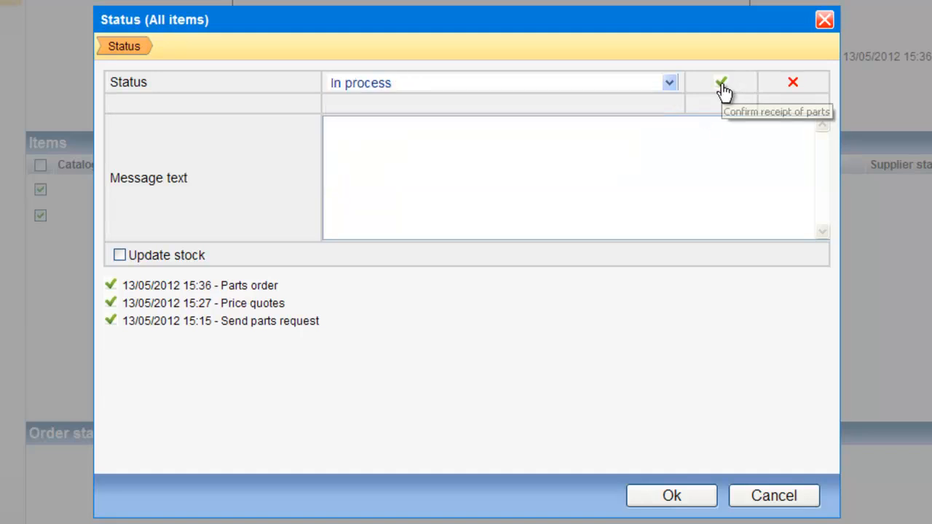
# Step: Add the message "Will be arriving in 1 hour" to the order status, save it without updating stock, and review the status log entry
pyautogui.click(432, 125)
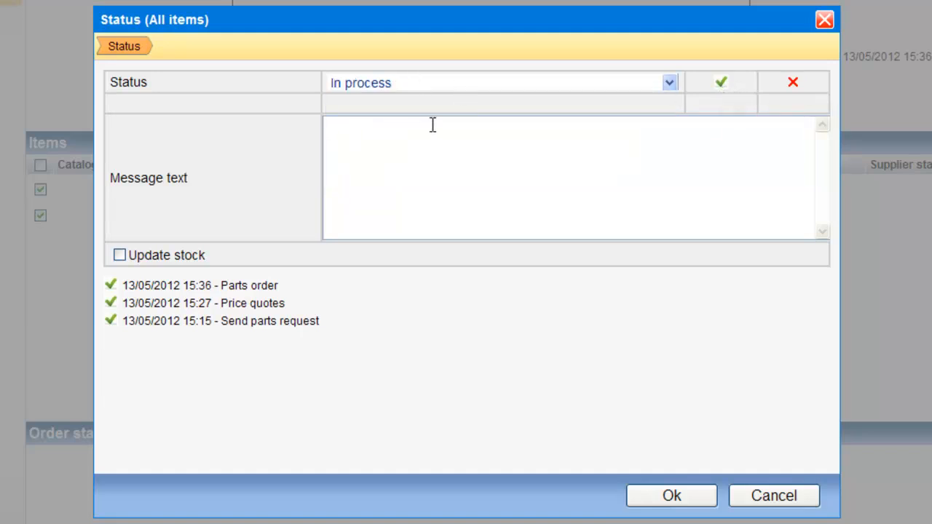
pyautogui.write('Will be arriving in 1 ')
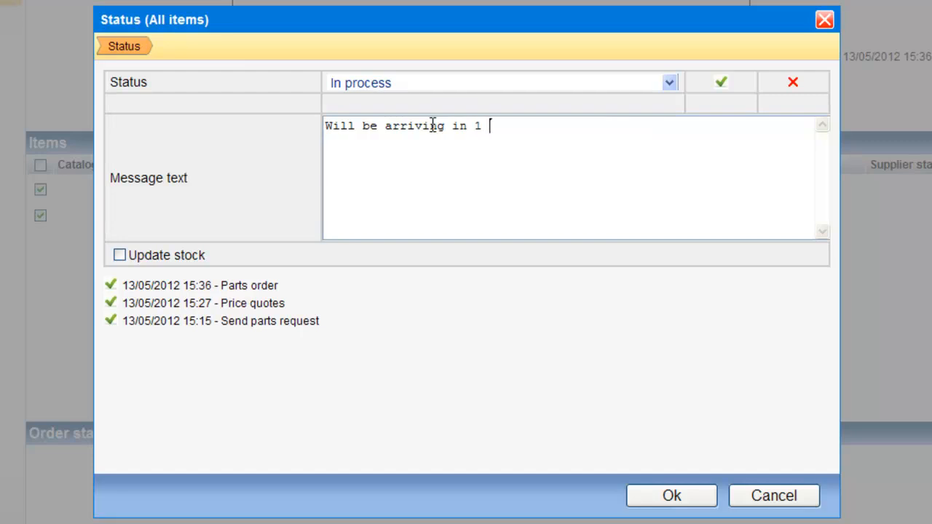
pyautogui.write('hour')
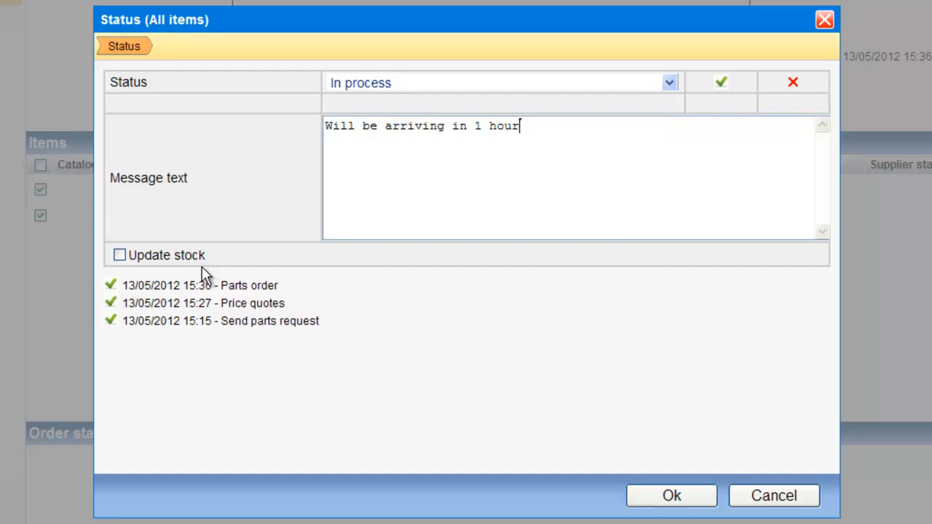
pyautogui.click(120, 256)
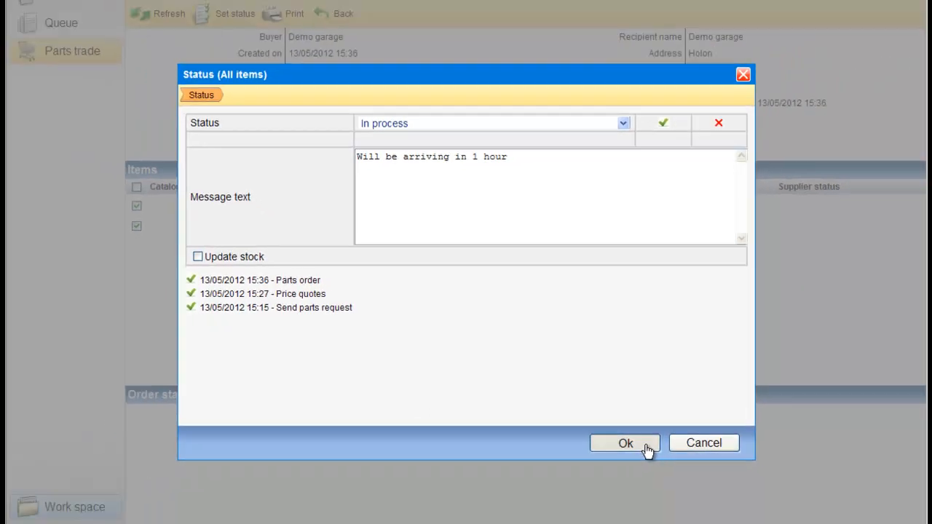
pyautogui.click(645, 449)
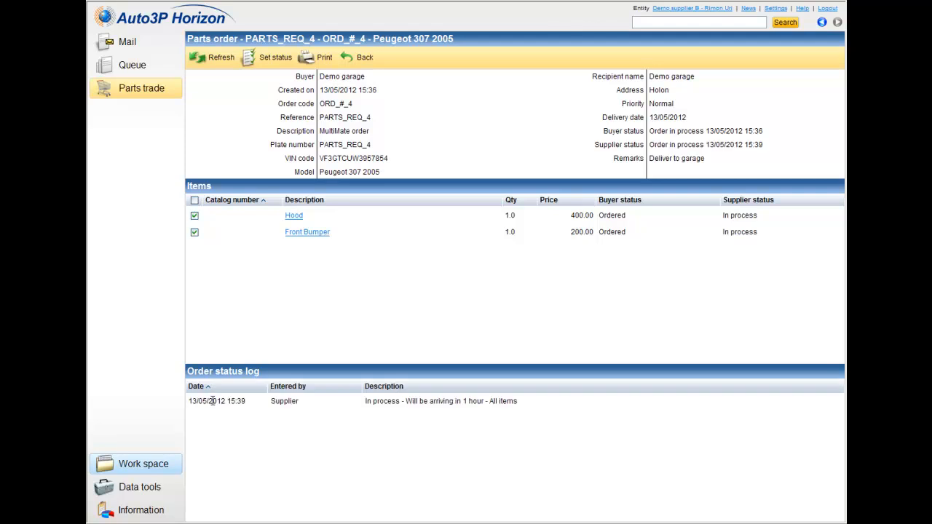
pyautogui.moveTo(464, 416); pyautogui.dragTo(520, 405)
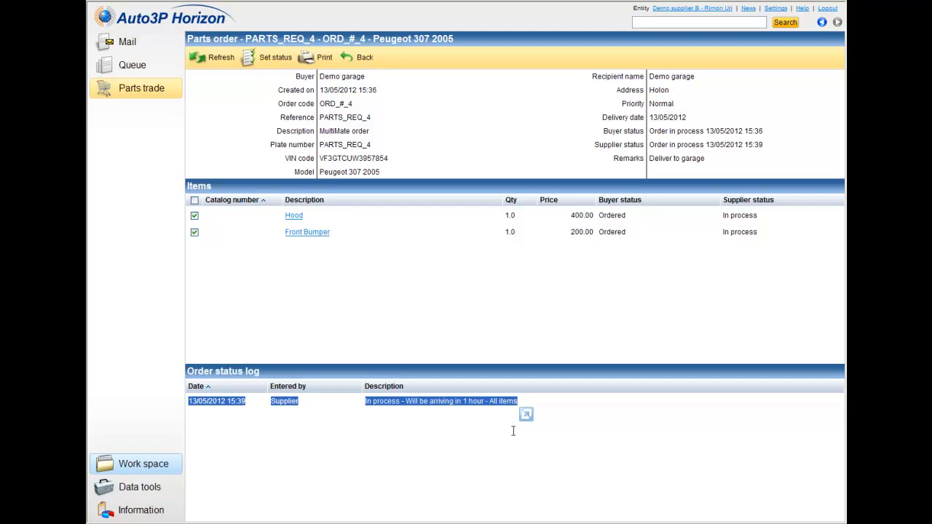
# Step: Return to the parts trade search, check for new orders, and list the follow-up orders
pyautogui.click(513, 431)
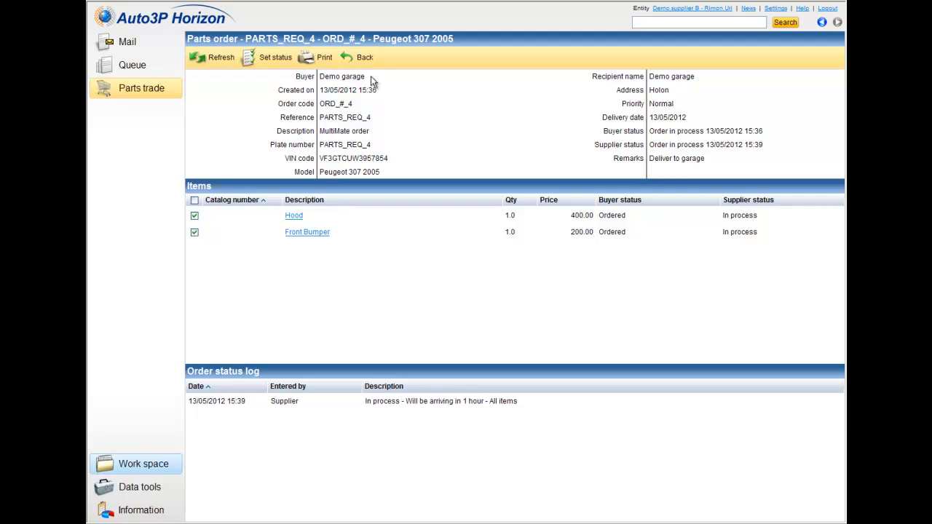
pyautogui.click(149, 93)
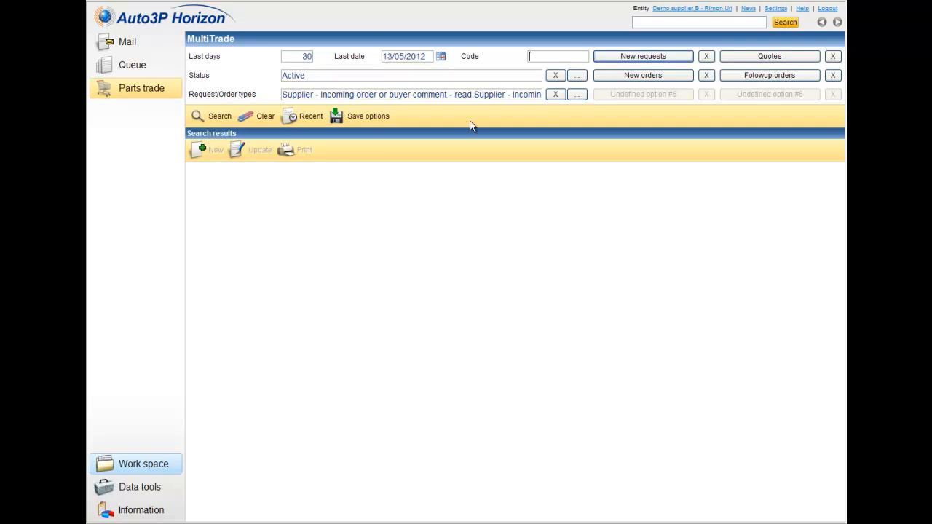
pyautogui.click(638, 79)
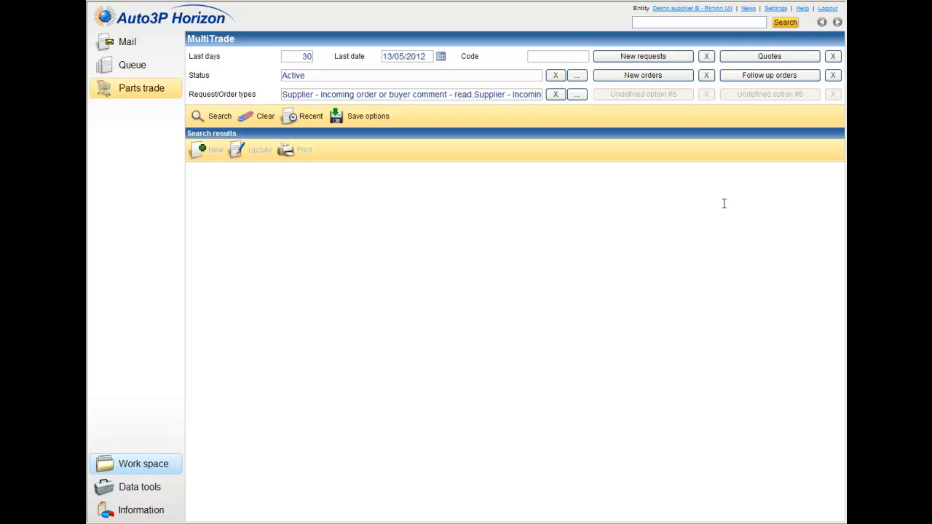
pyautogui.click(764, 77)
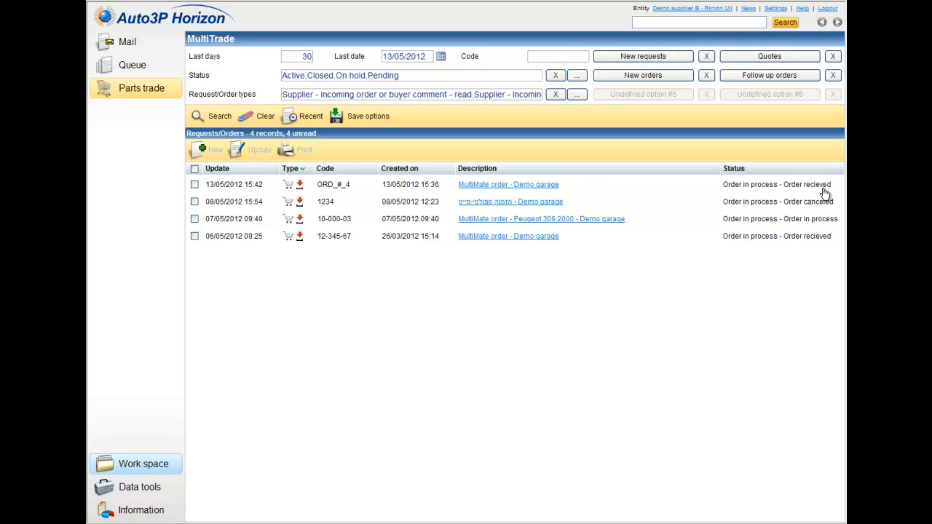
# Step: Open the most recently updated Demo garage order from the follow-up list, review its buyer and supplier status log entries, and leave the order
pyautogui.rightClick(523, 189)
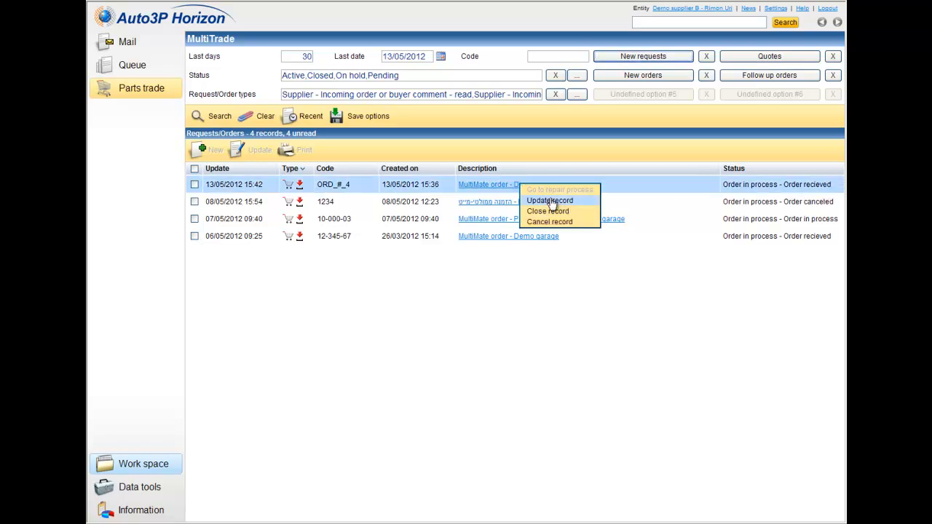
pyautogui.click(551, 201)
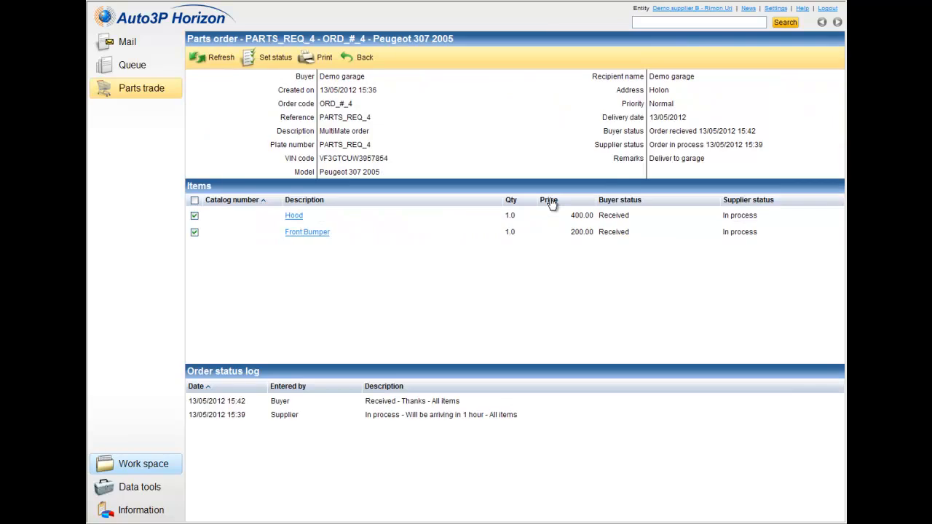
pyautogui.moveTo(189, 401); pyautogui.dragTo(536, 416)
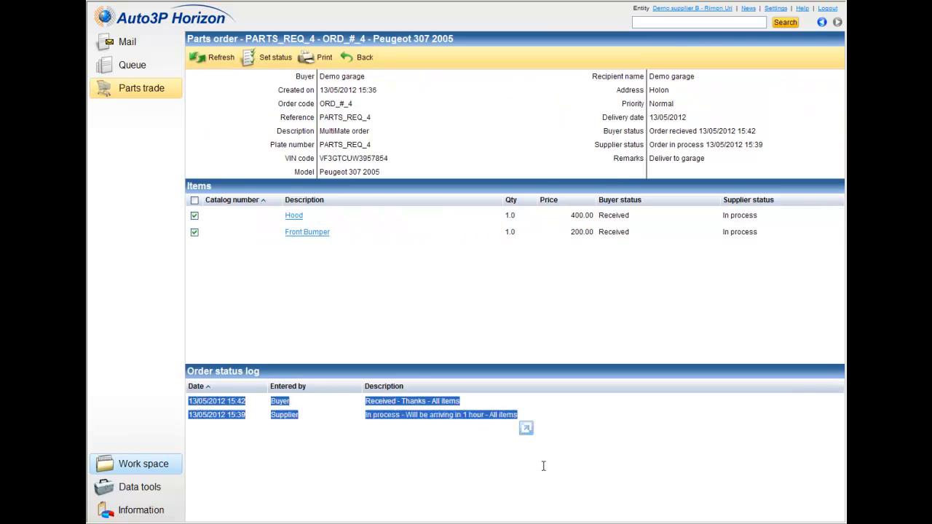
pyautogui.click(546, 466)
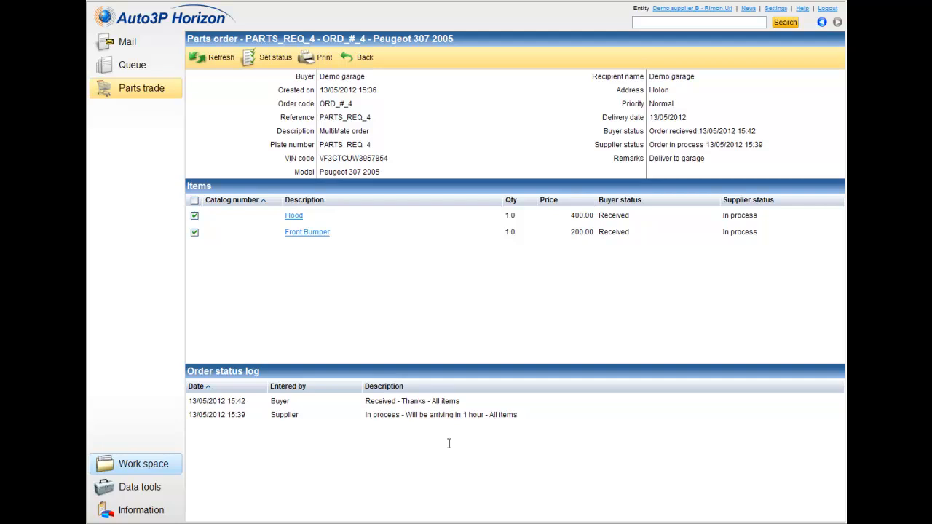
pyautogui.click(362, 60)
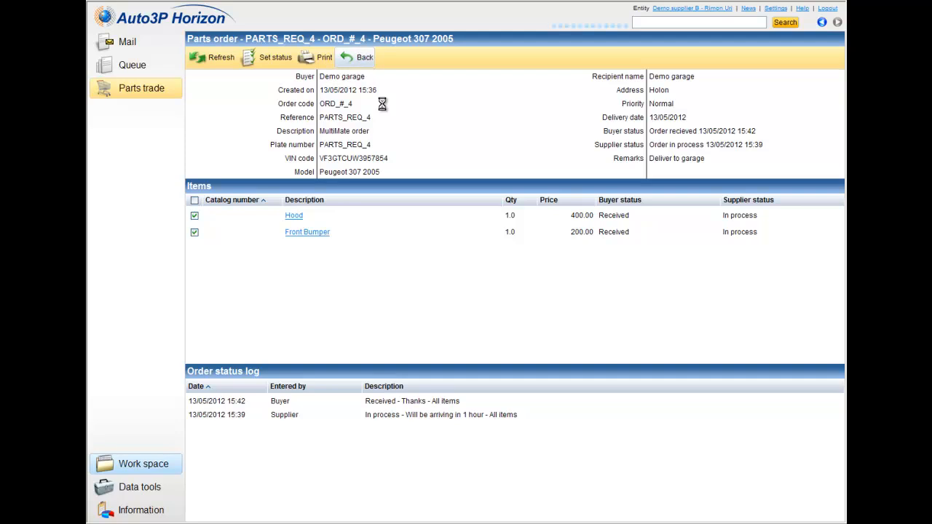